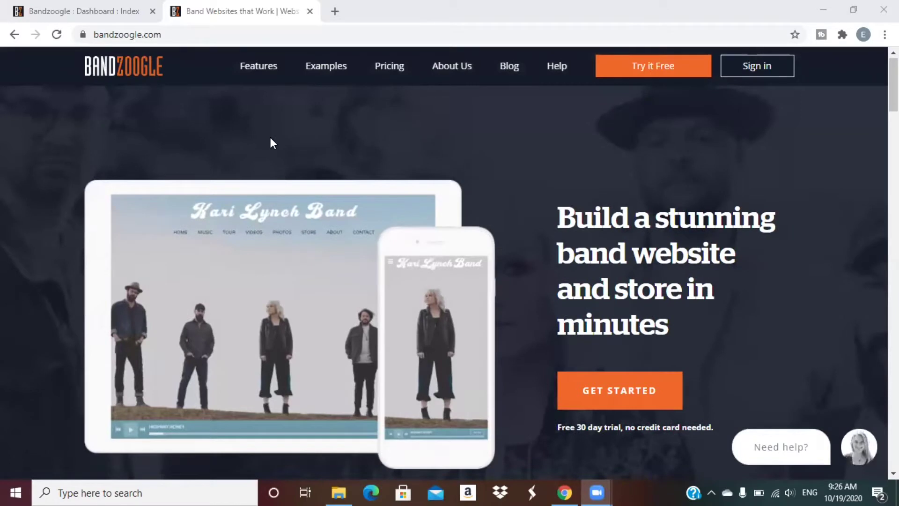
Close the public Bandzoogle homepage and return to the site's control panel dashboard
scroll(270, 137, down, 1)
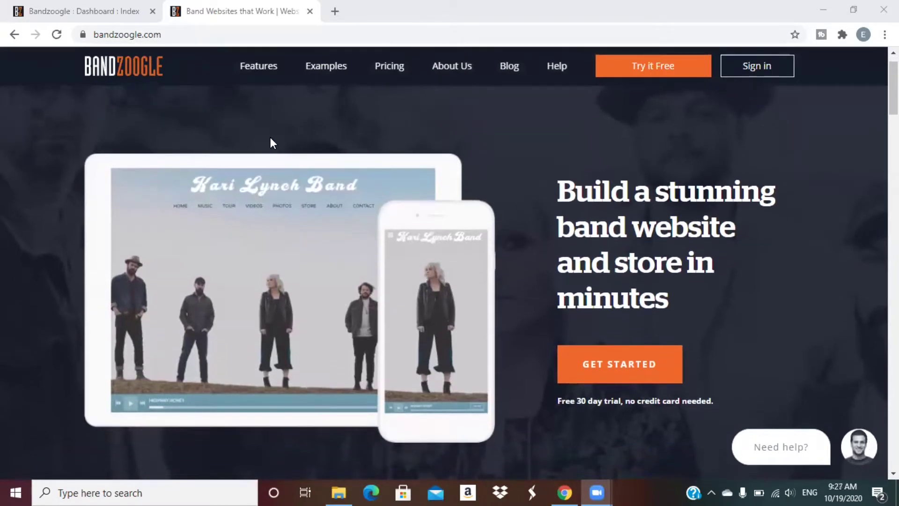
scroll(270, 137, down, 1)
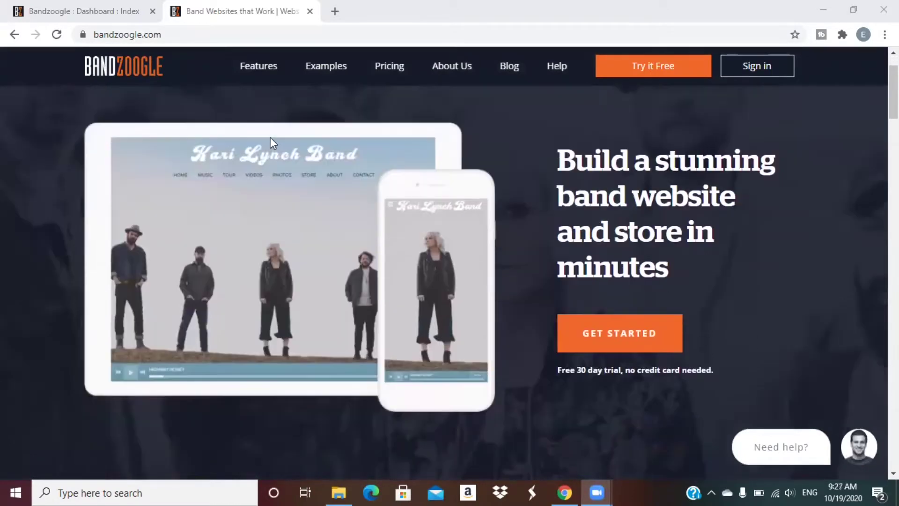
drag(597, 373, 561, 370)
click(544, 354)
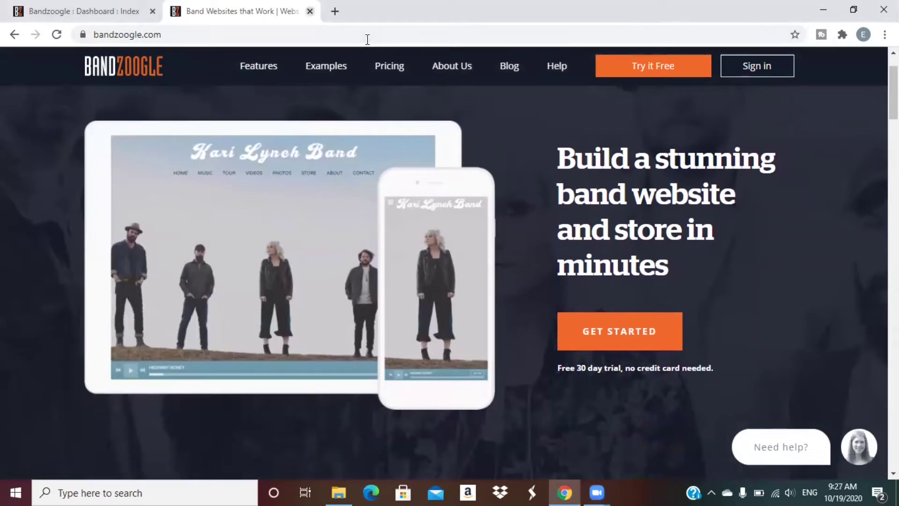
key(ctrl+w)
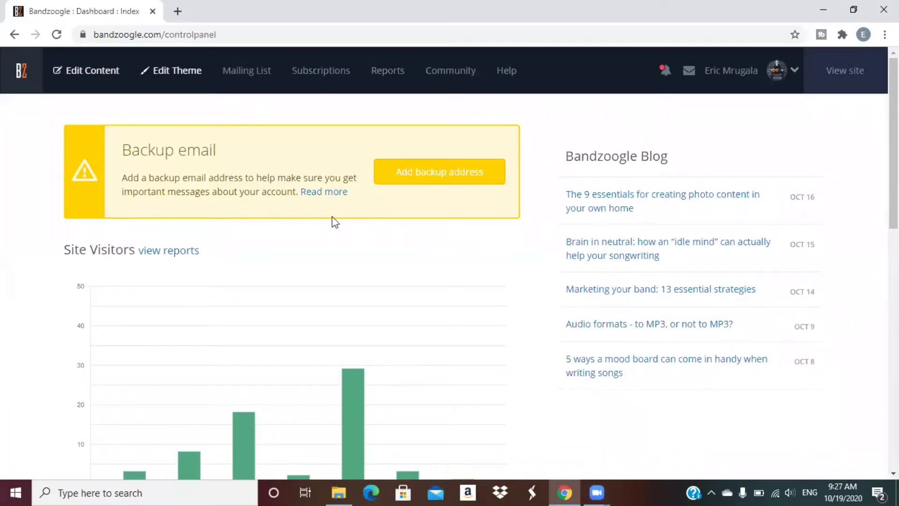
Review the dashboard's backup email notice, site visitors chart, recent activity and Bandzoogle Blog list
scroll(332, 216, down, 1)
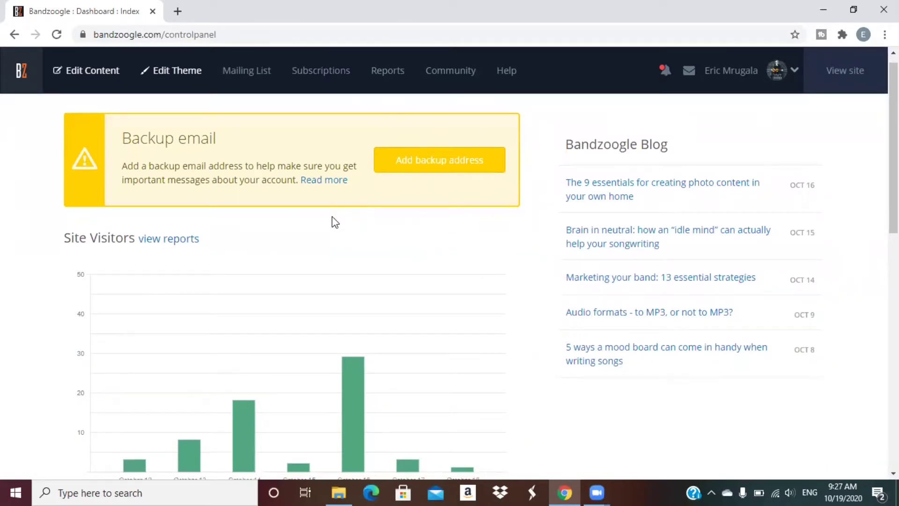
scroll(333, 217, down, 2)
scroll(353, 294, down, 1)
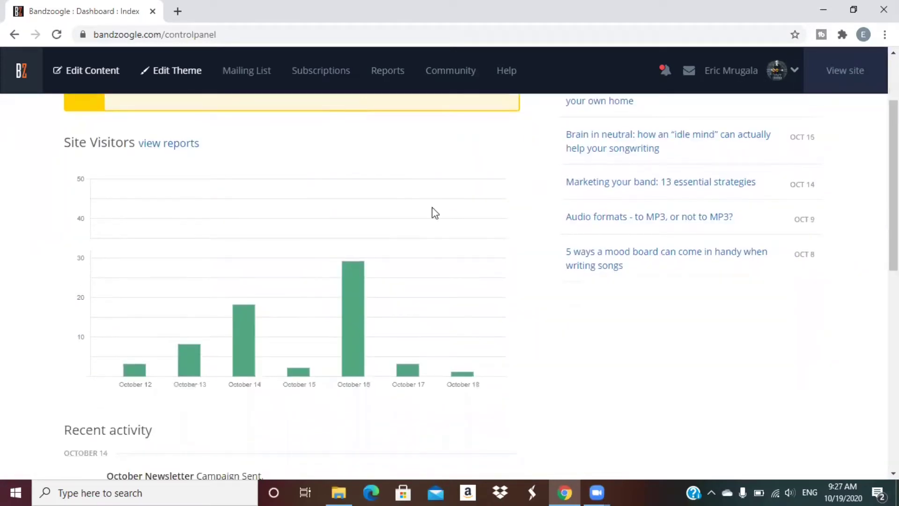
scroll(435, 213, up, 2)
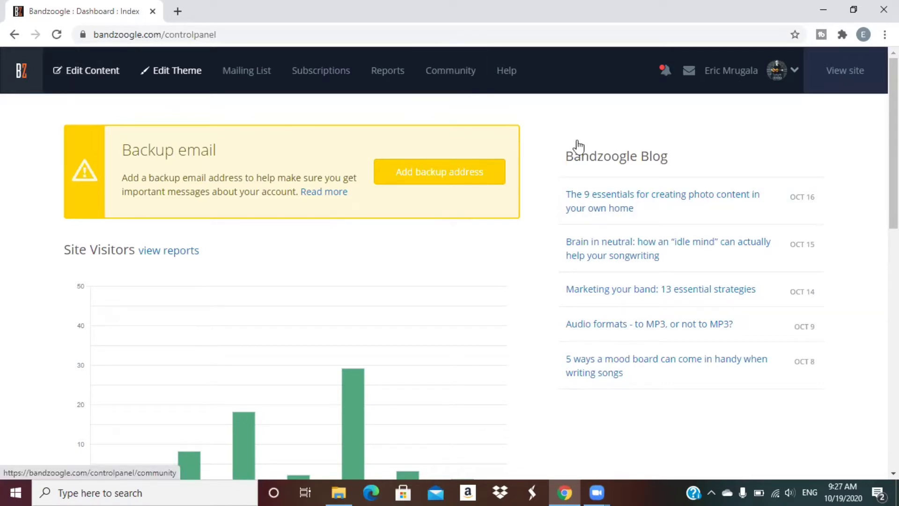
scroll(580, 145, down, 2)
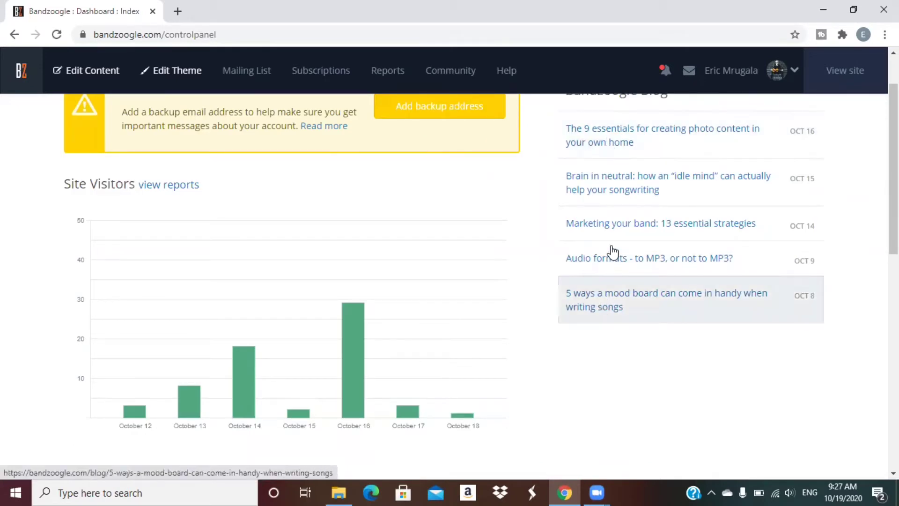
scroll(611, 245, down, 3)
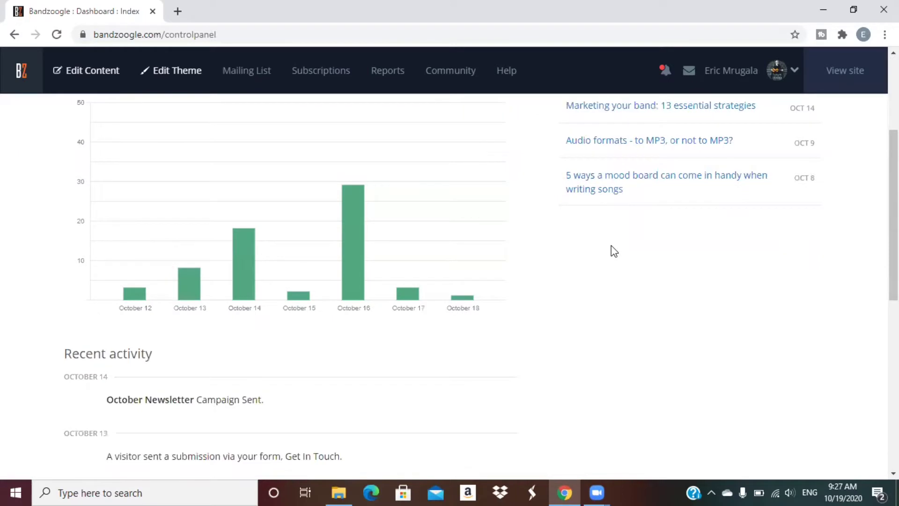
scroll(612, 252, up, 3)
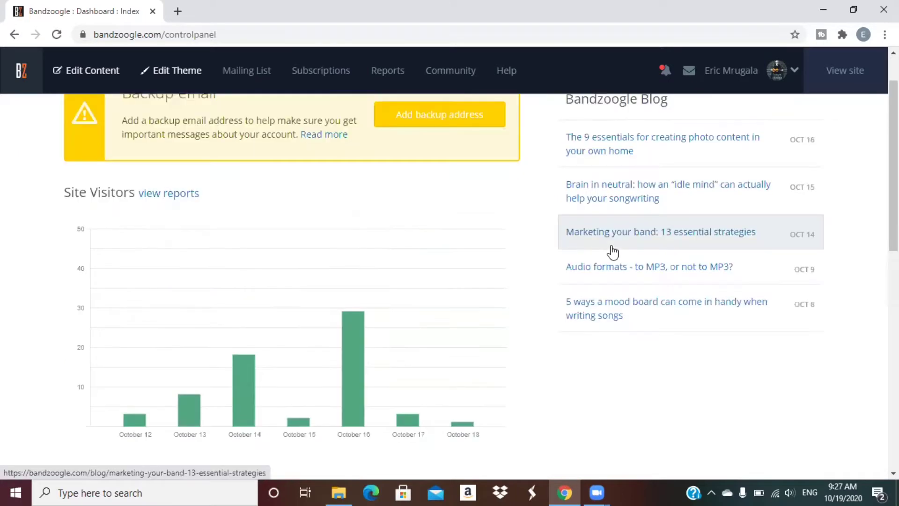
scroll(612, 252, up, 1)
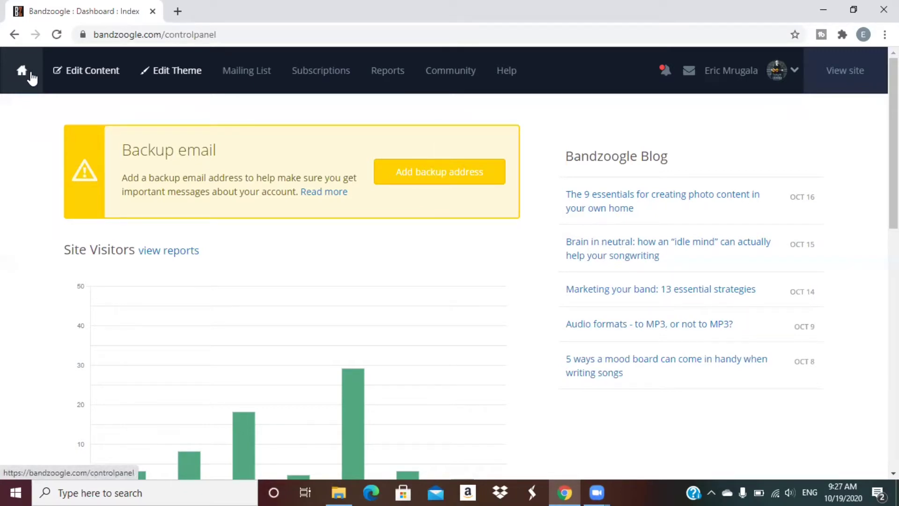
Open the site's content editor on the Home page and show its list of pages
click(95, 80)
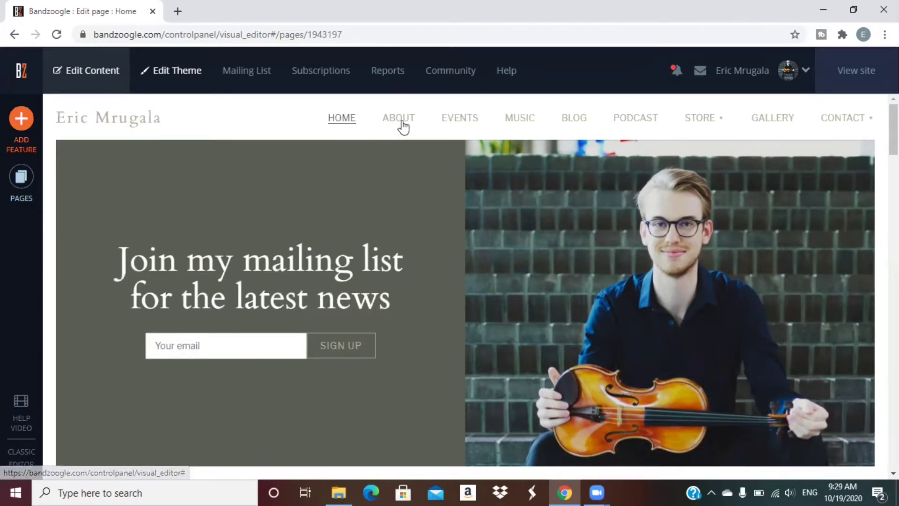
click(269, 74)
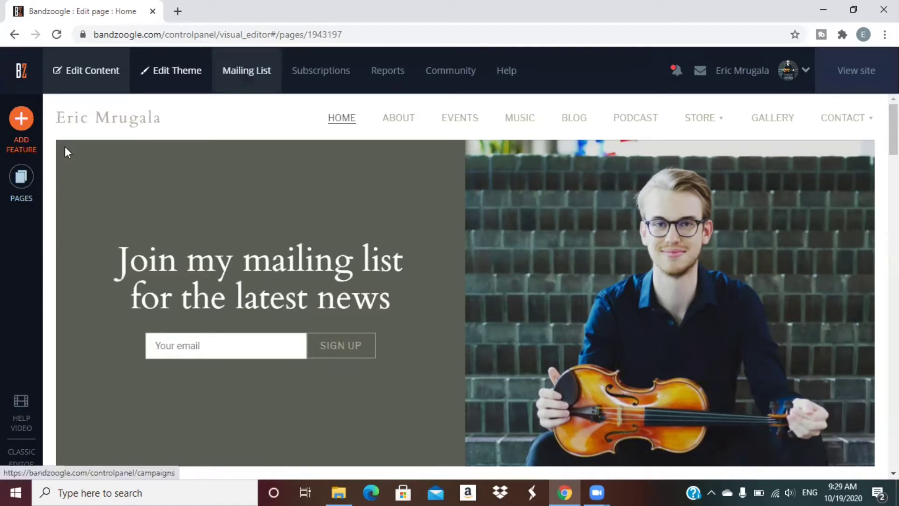
click(21, 183)
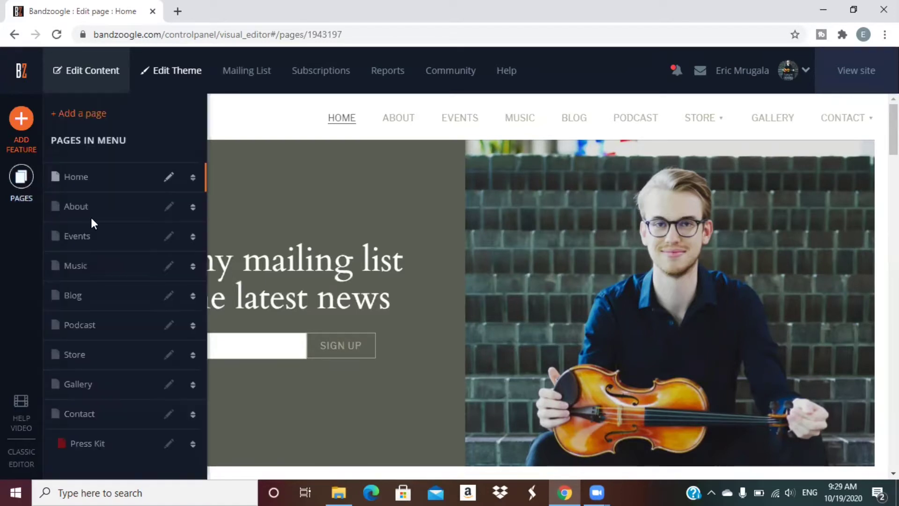
Review the site's pages in the menu and those not in the menu, then close the page list
scroll(96, 202, down, 2)
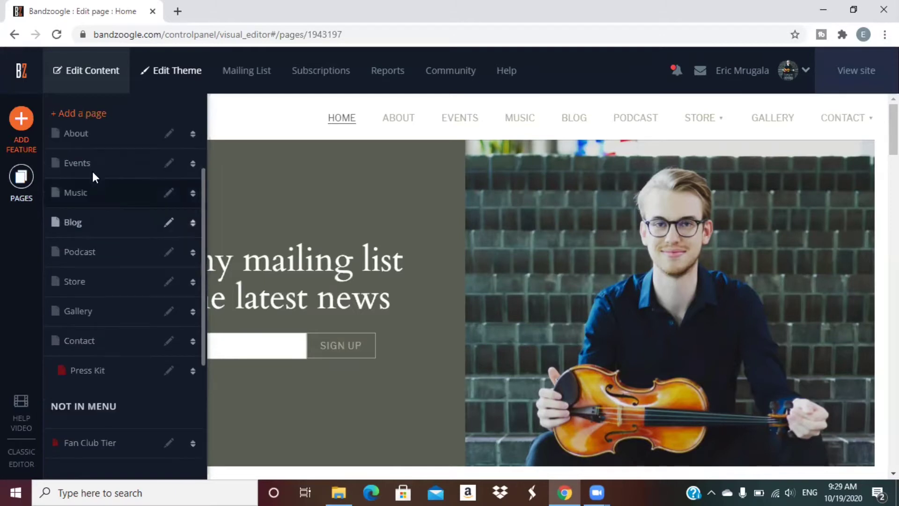
scroll(85, 125, up, 1)
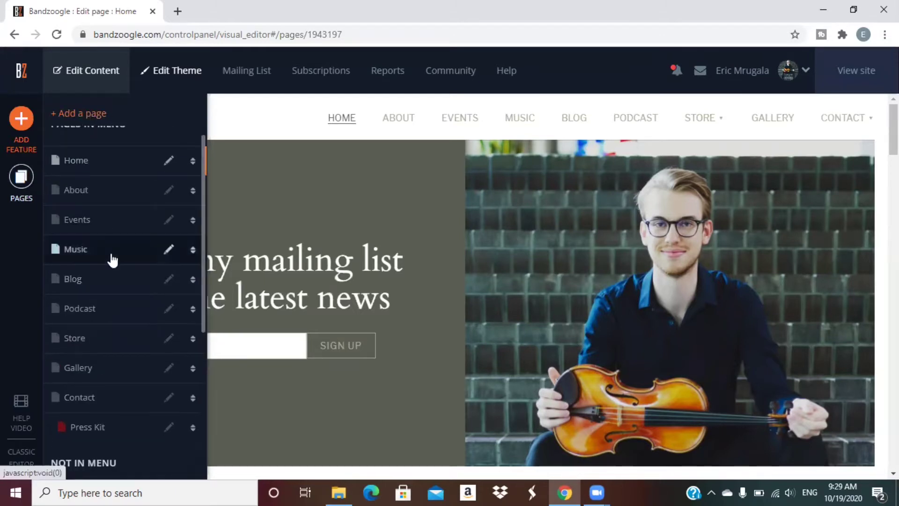
scroll(112, 260, down, 1)
scroll(112, 255, down, 2)
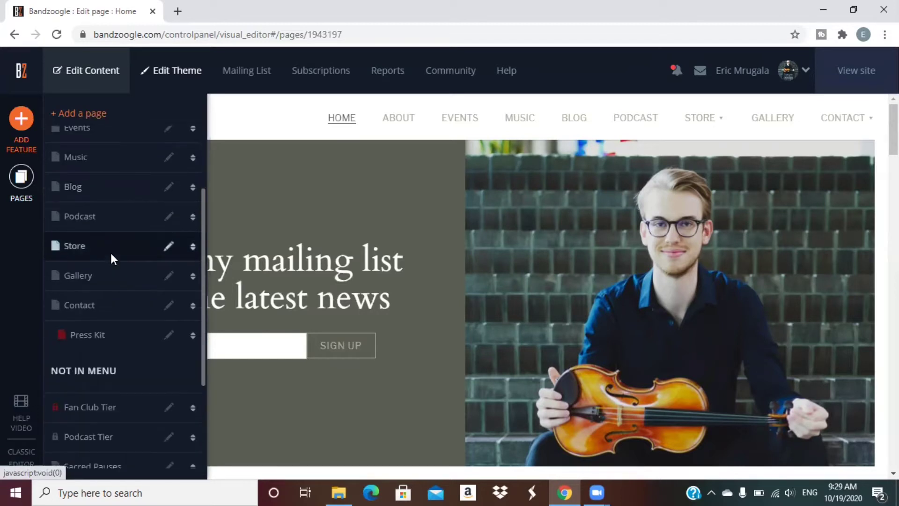
scroll(111, 255, down, 2)
scroll(111, 259, down, 2)
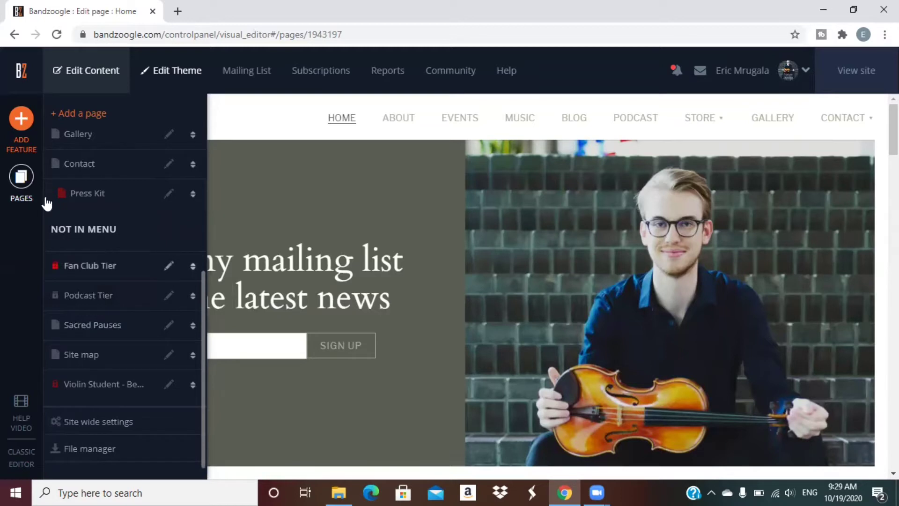
click(20, 182)
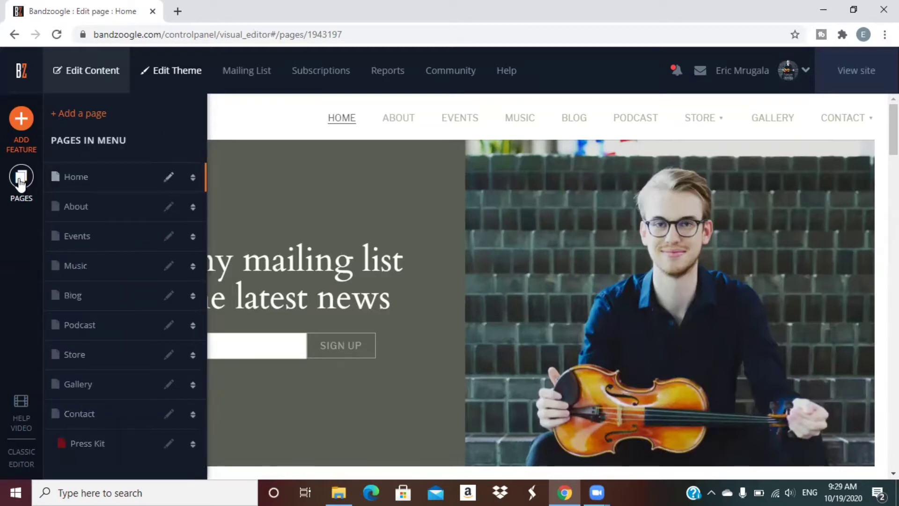
click(20, 181)
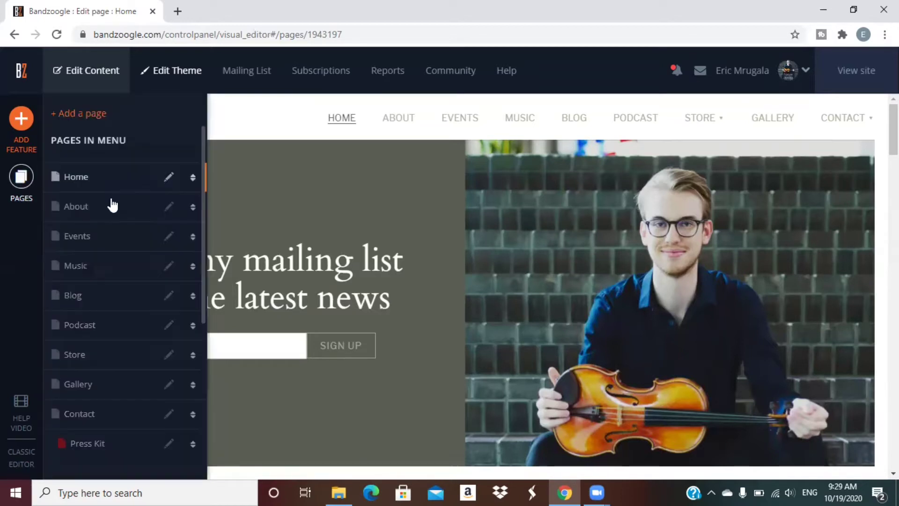
scroll(110, 196, down, 1)
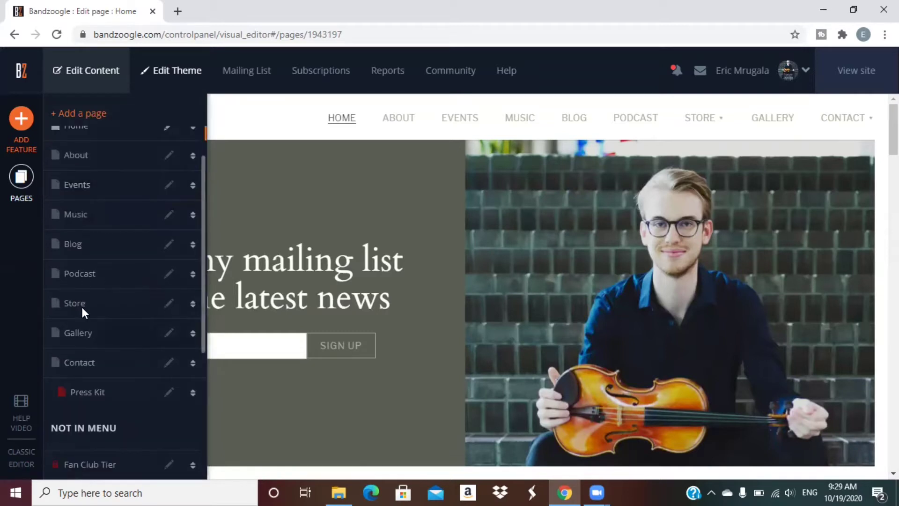
click(171, 304)
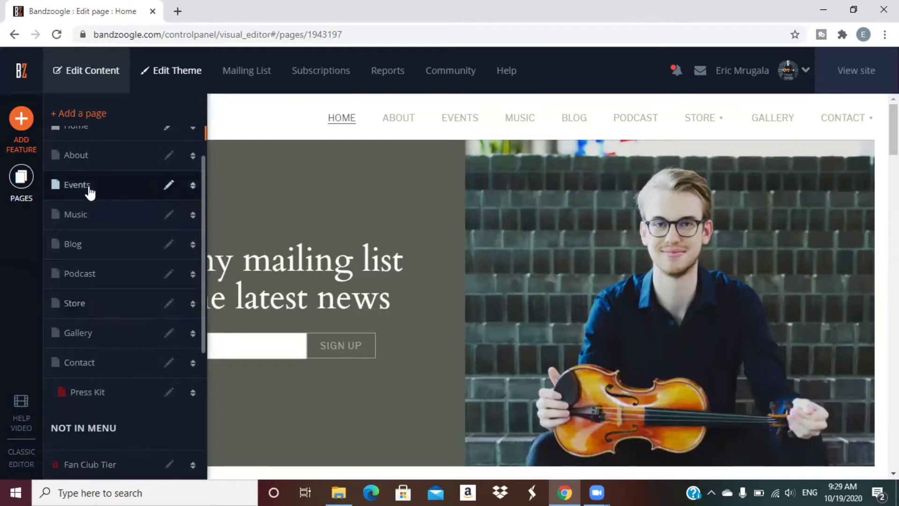
click(244, 132)
Examine the Home page's mailing list sign-up, Everyday Musician Podcast, Blog and Twitter feed sections in the editor
scroll(244, 132, down, 2)
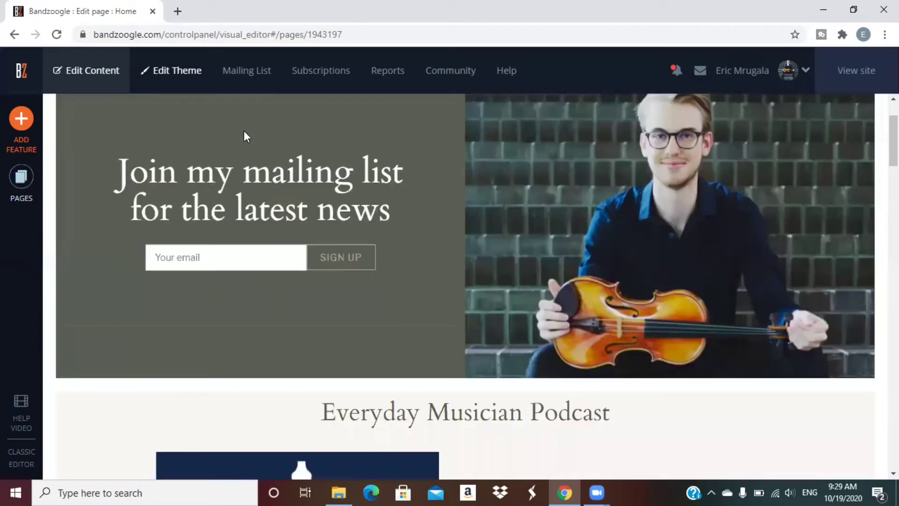
scroll(244, 132, down, 1)
scroll(243, 137, down, 2)
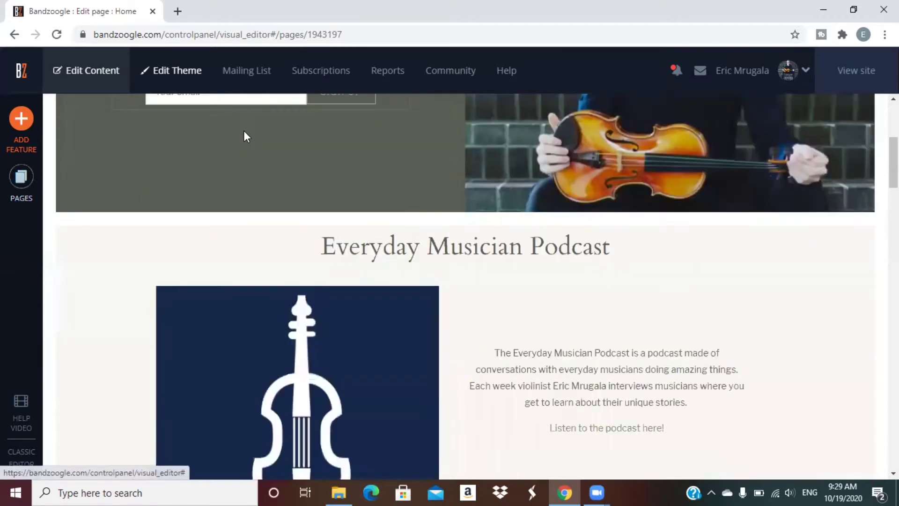
scroll(331, 206, up, 3)
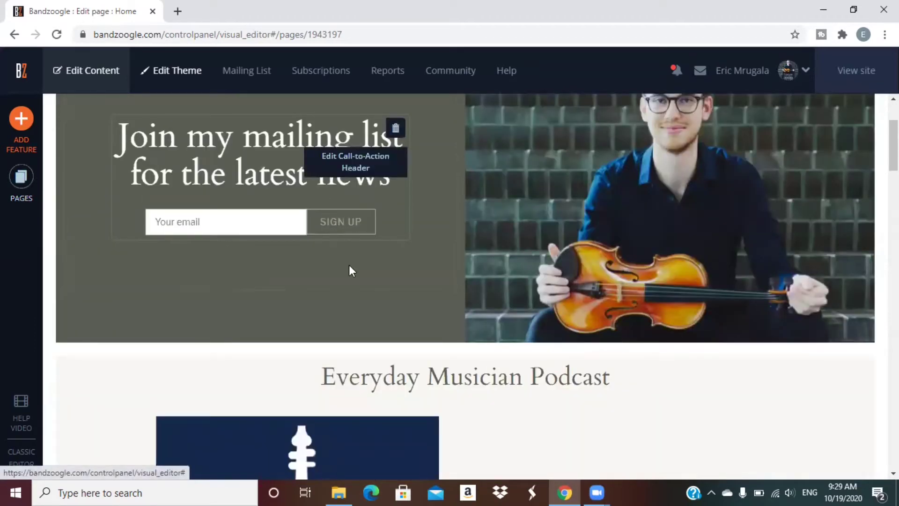
scroll(350, 265, down, 5)
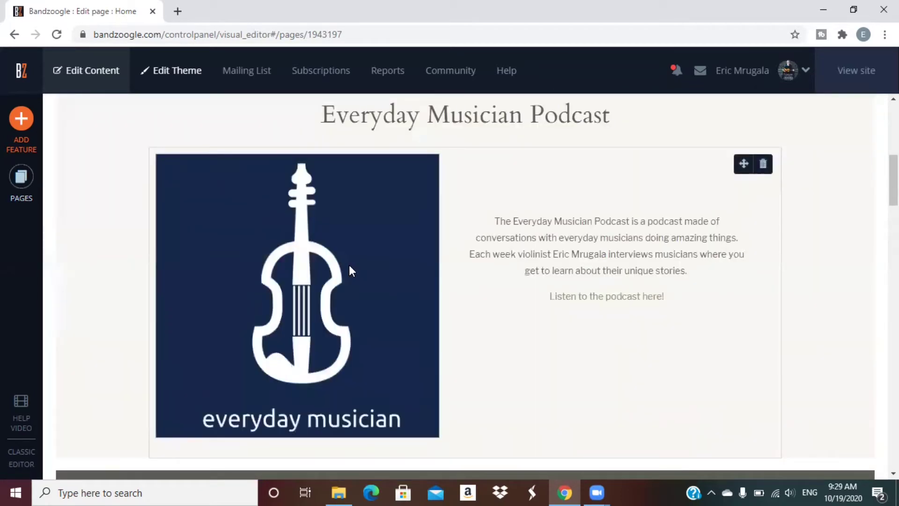
scroll(352, 270, down, 6)
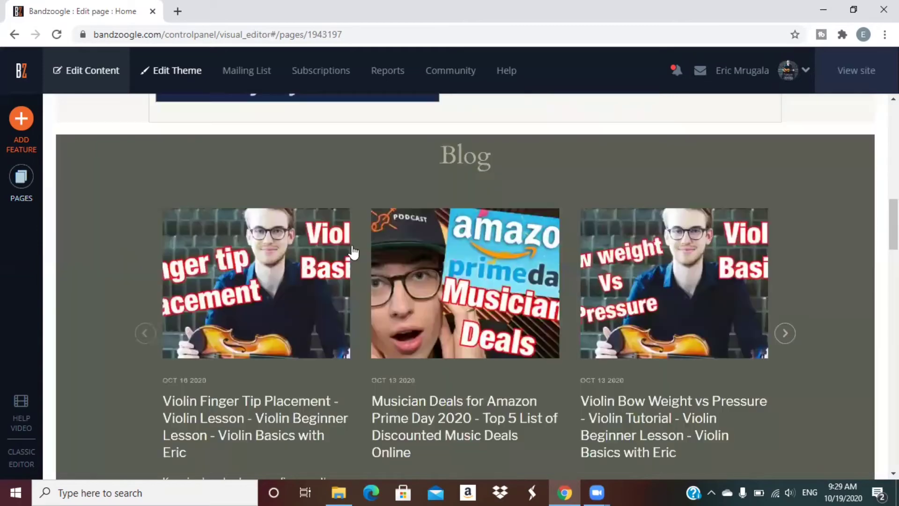
scroll(354, 253, down, 3)
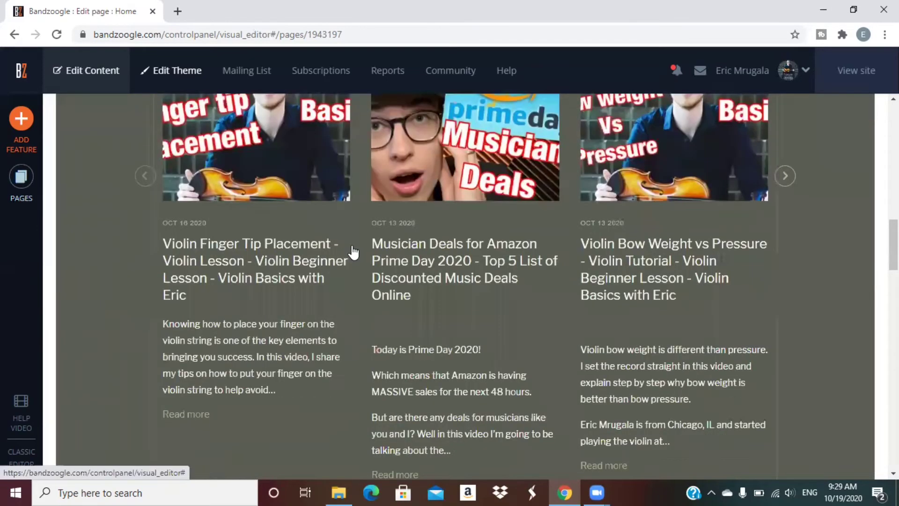
scroll(353, 251, down, 4)
scroll(197, 206, down, 4)
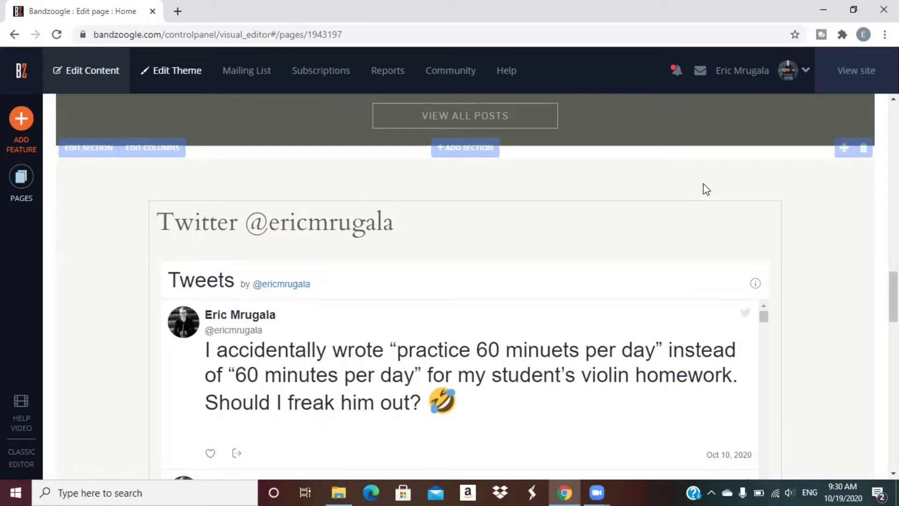
scroll(809, 220, down, 2)
scroll(801, 219, down, 1)
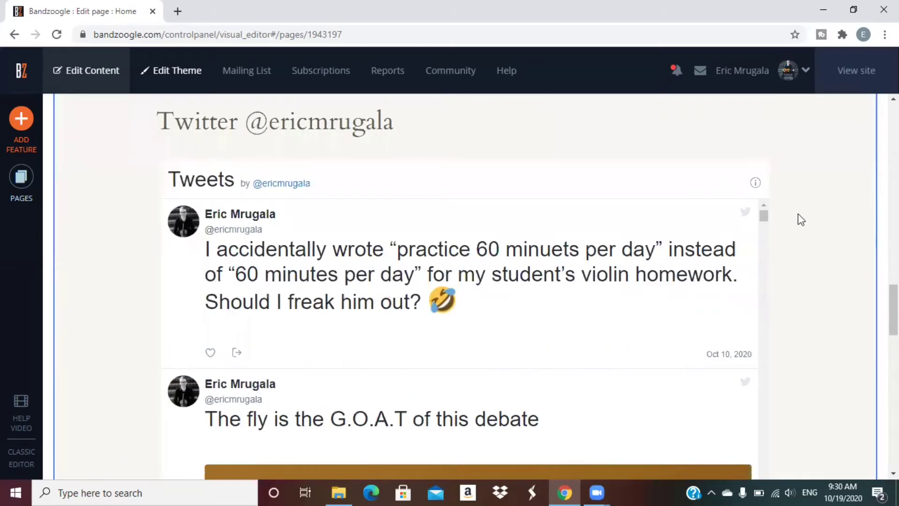
scroll(801, 220, down, 3)
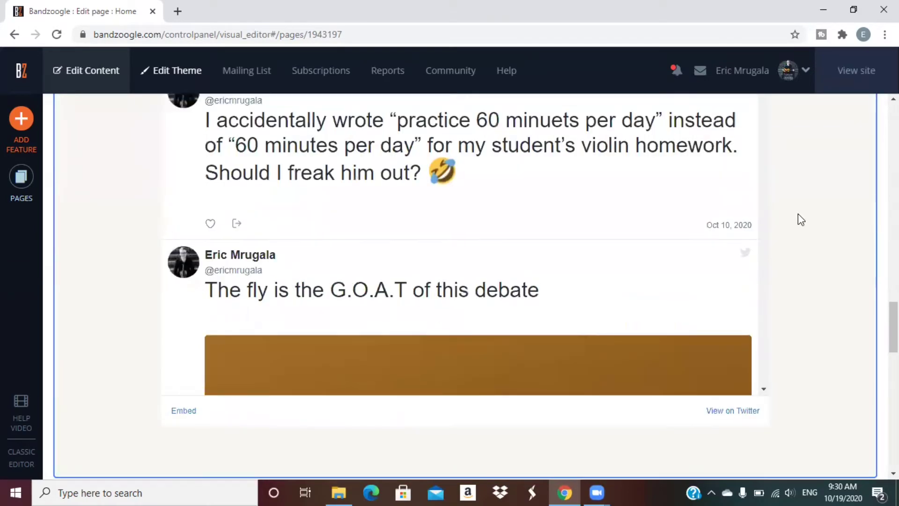
scroll(801, 220, up, 4)
scroll(801, 219, up, 2)
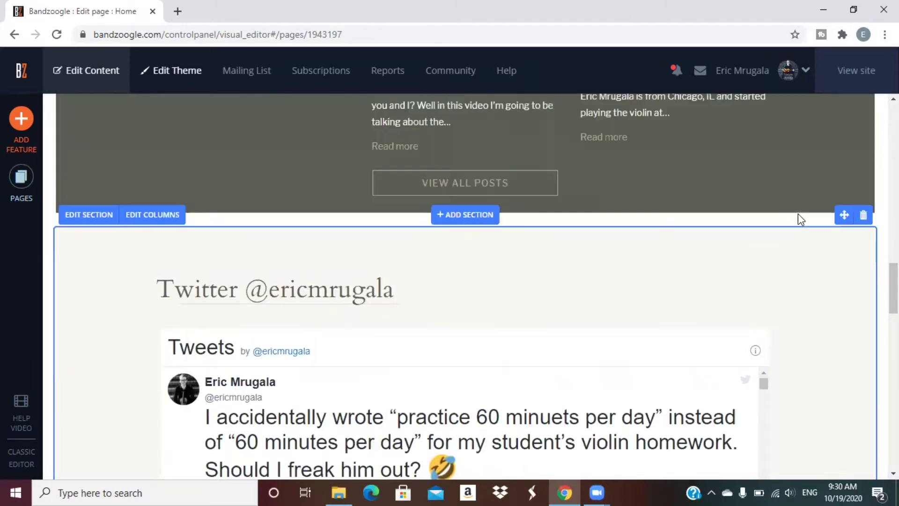
scroll(798, 219, up, 5)
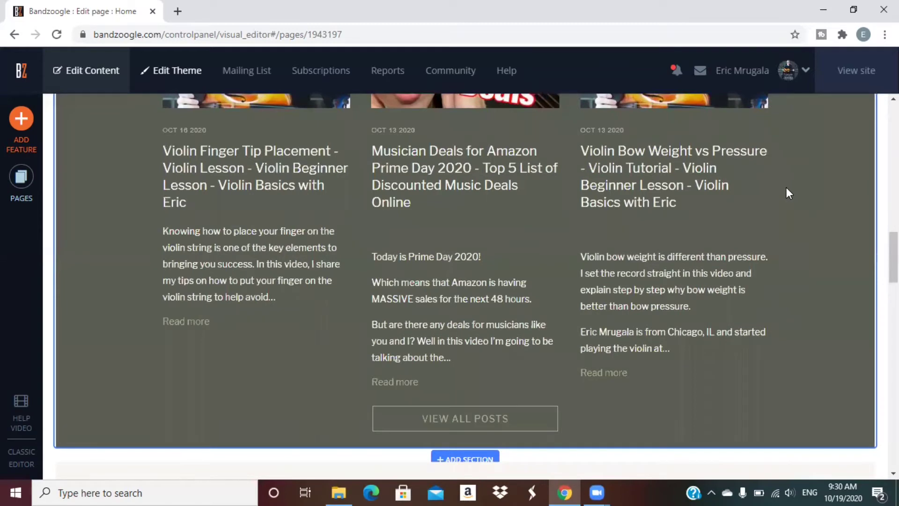
scroll(788, 192, up, 3)
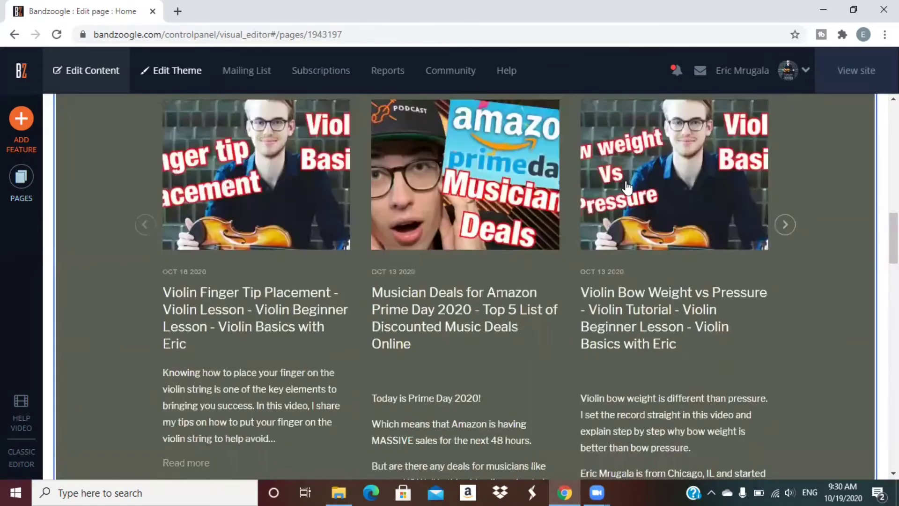
scroll(405, 207, up, 2)
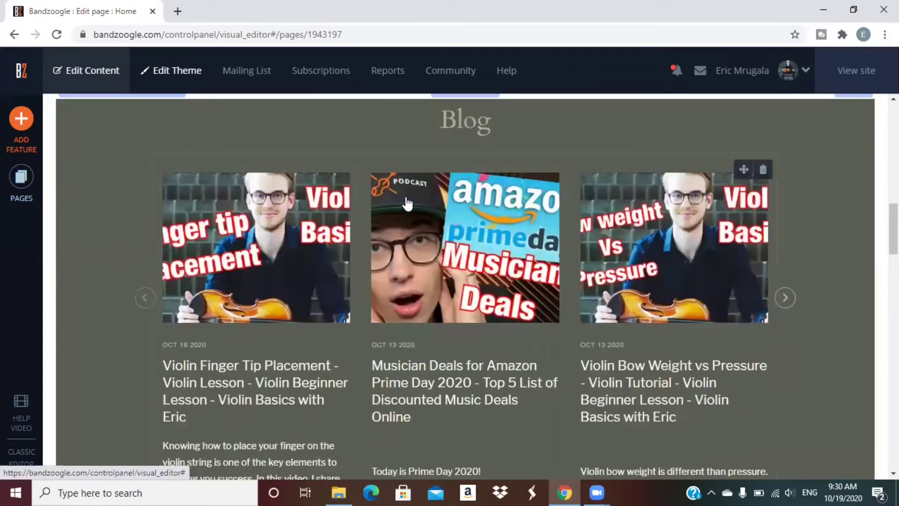
Open the Home page's Blog feature for editing and review its list of blog posts
click(435, 183)
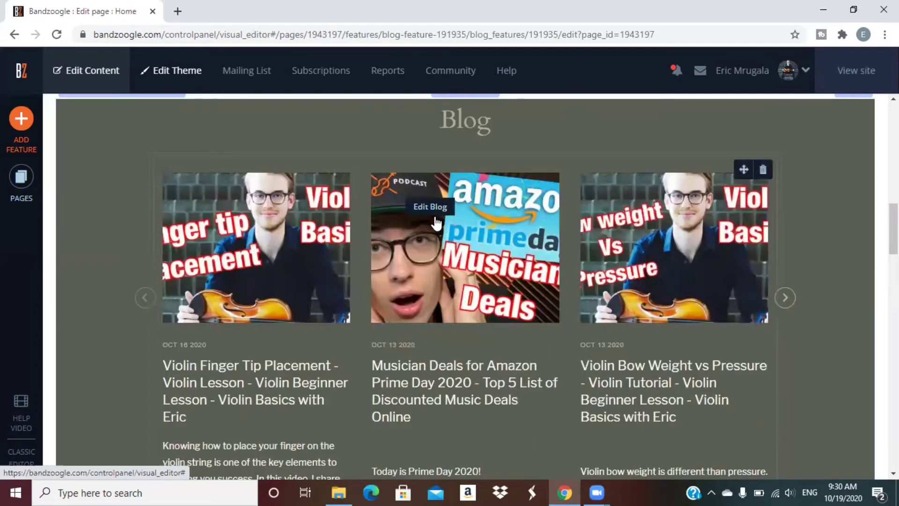
click(435, 223)
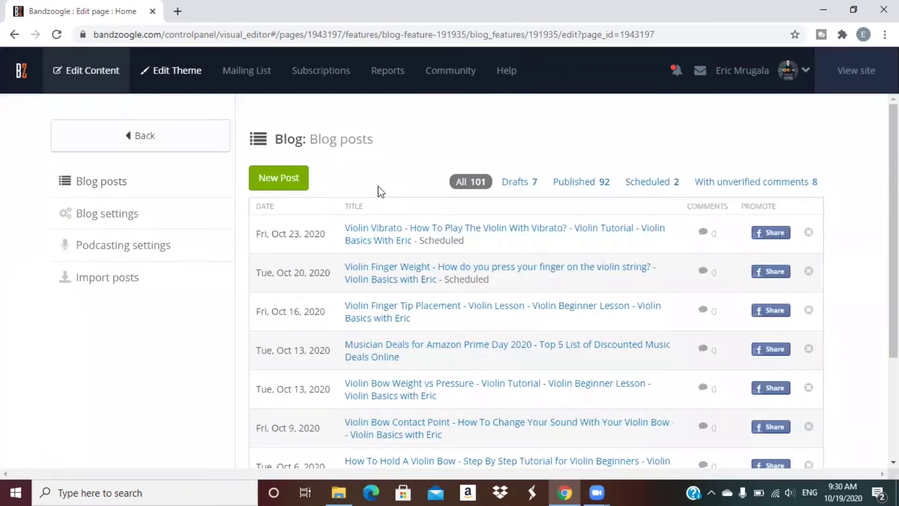
scroll(381, 191, down, 2)
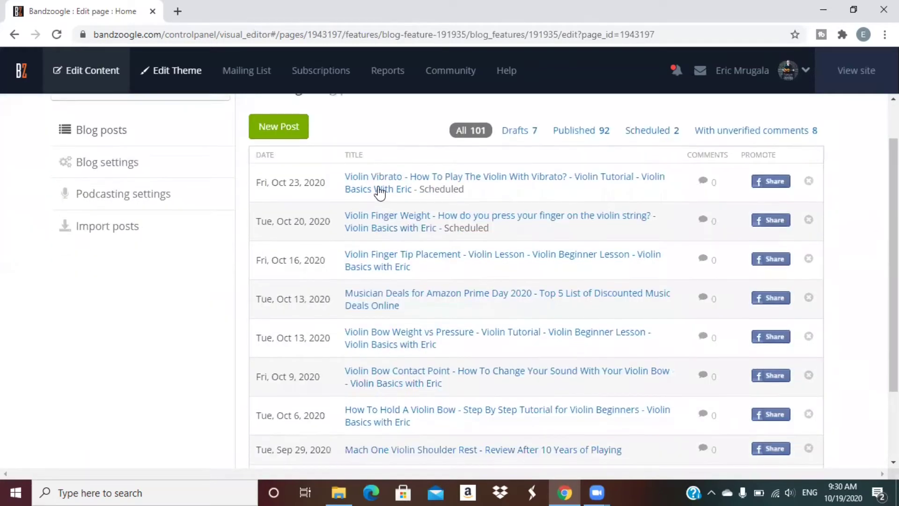
scroll(380, 192, down, 3)
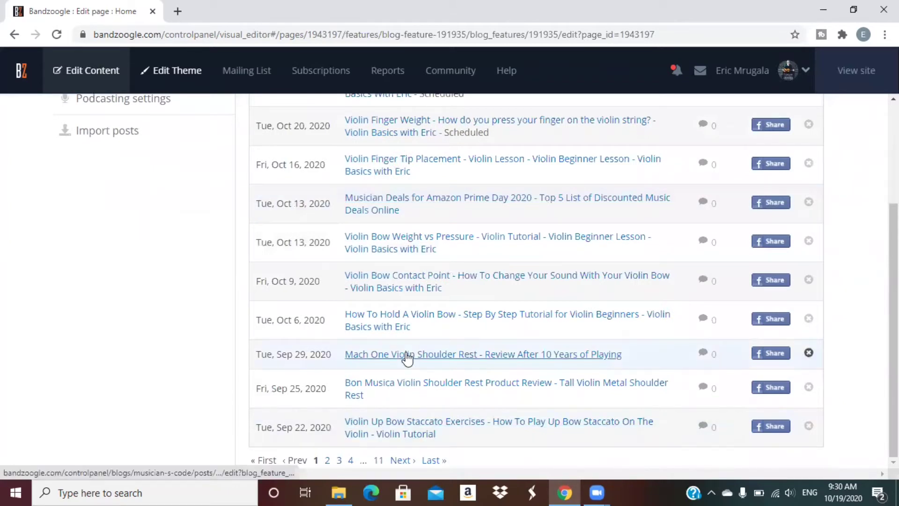
scroll(414, 227, up, 4)
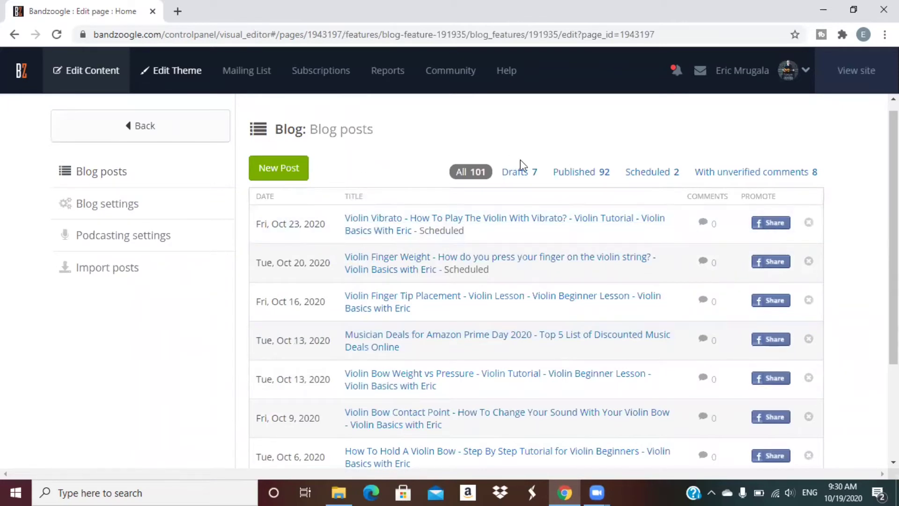
Start a new blog post and title it First Time Blog Post
click(267, 172)
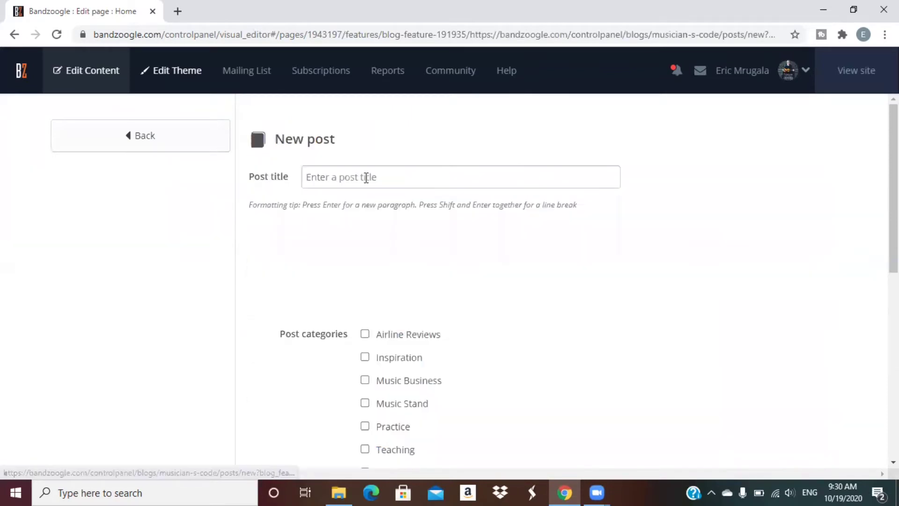
click(368, 176)
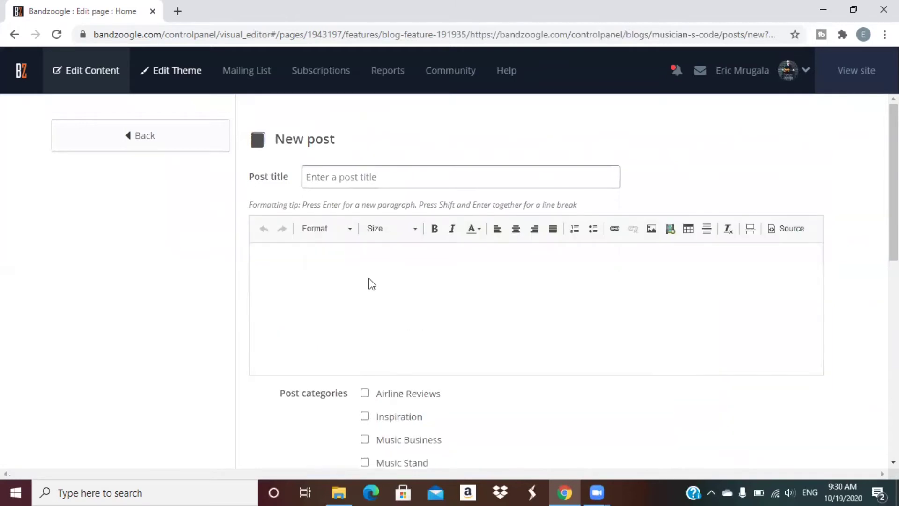
click(370, 280)
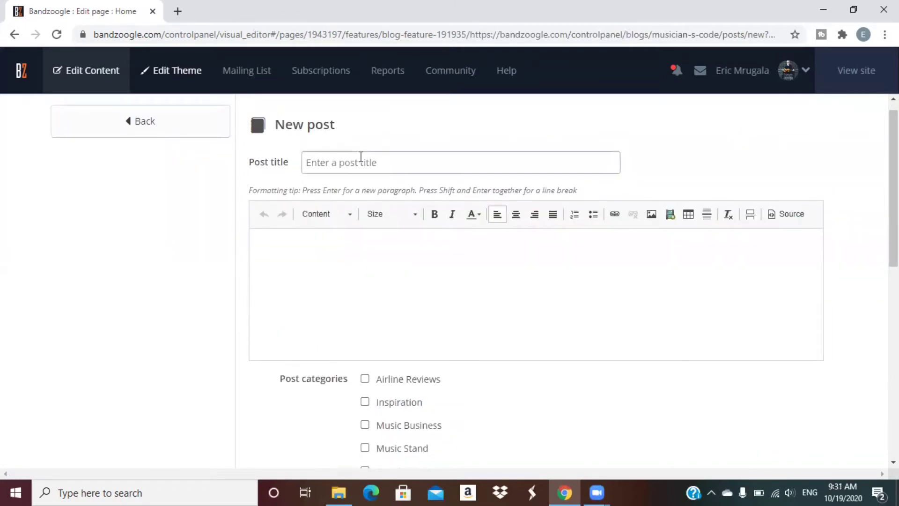
click(361, 156)
text(F)
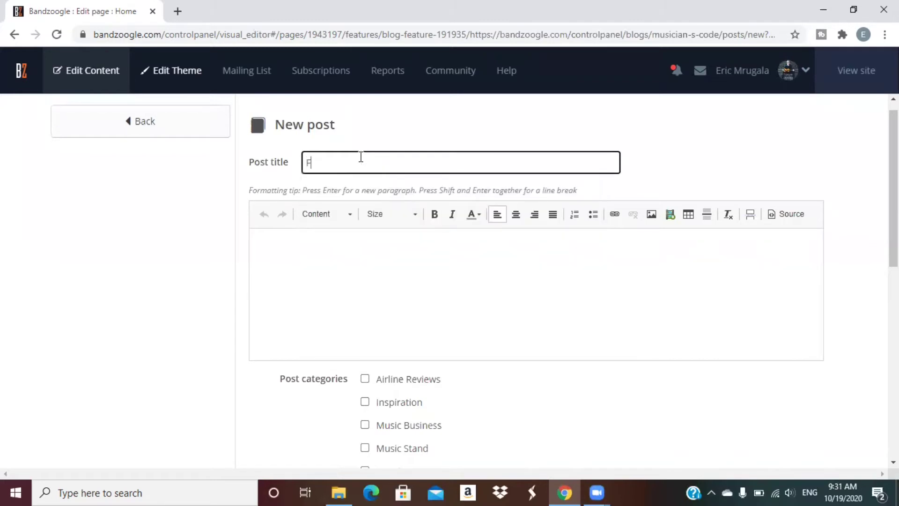
text(irst Time)
text(Blog Post)
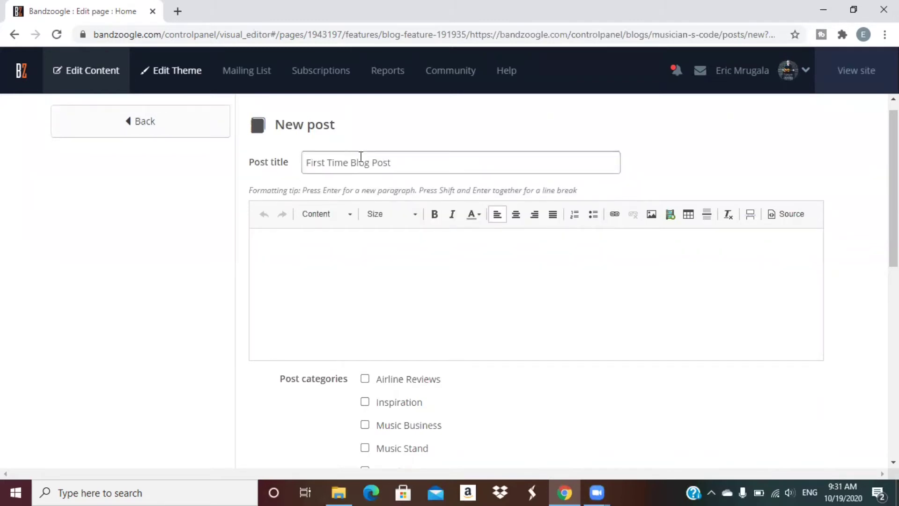
View the paragraph formats offered for the new post's body, leaving the format as Content
click(328, 270)
scroll(334, 244, down, 1)
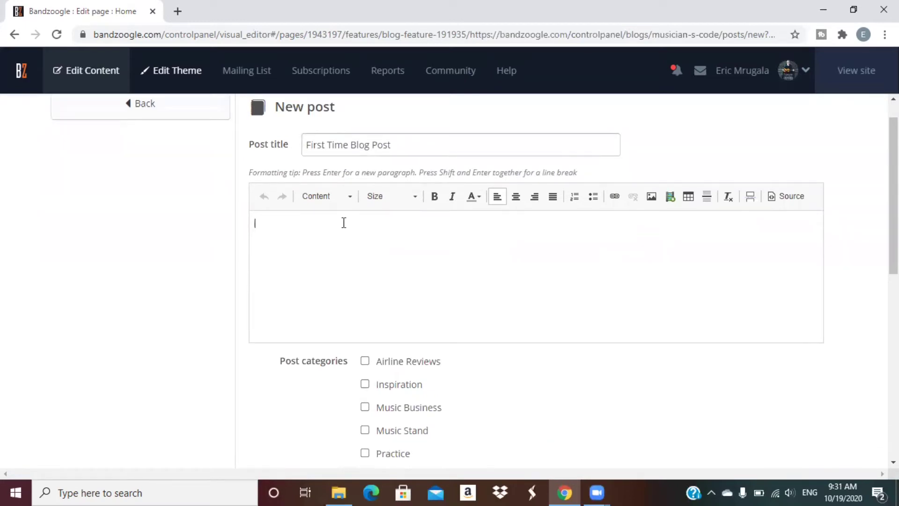
click(337, 198)
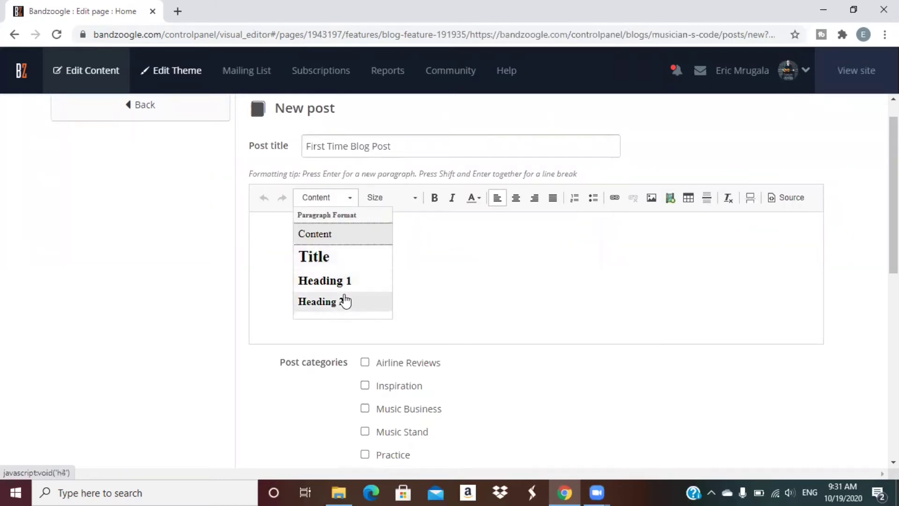
click(520, 211)
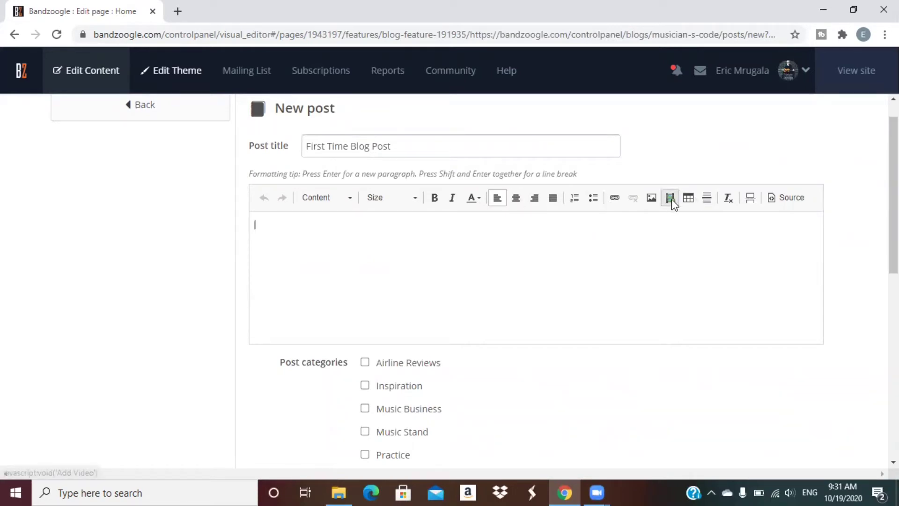
Insert a horizontal line in the post body and view the table properties without adding a table
click(705, 202)
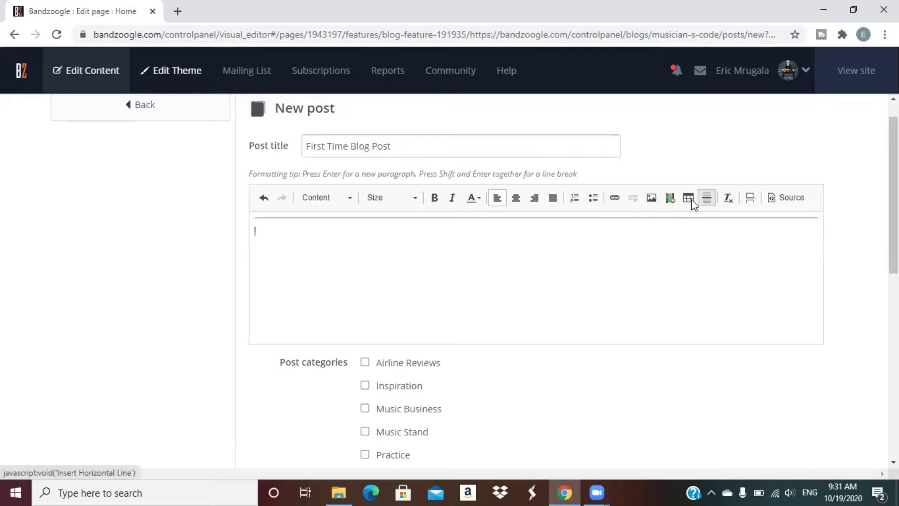
click(690, 198)
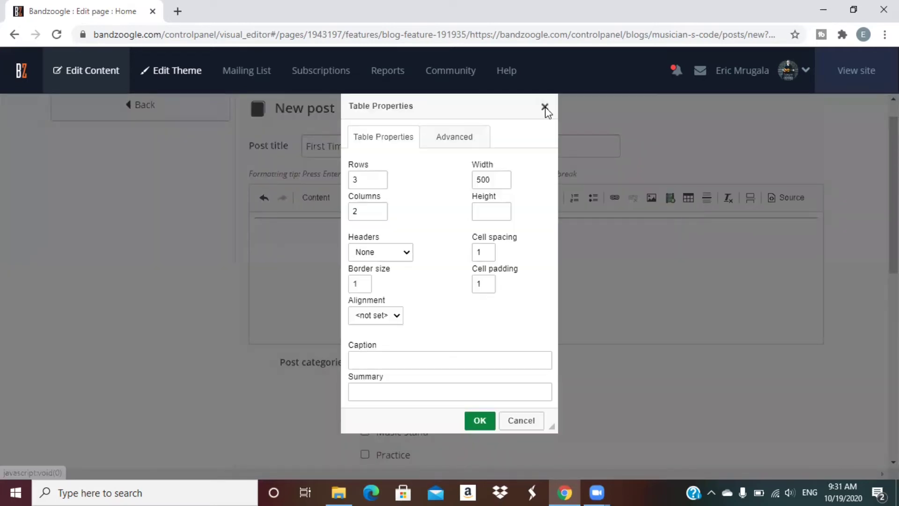
key(Escape)
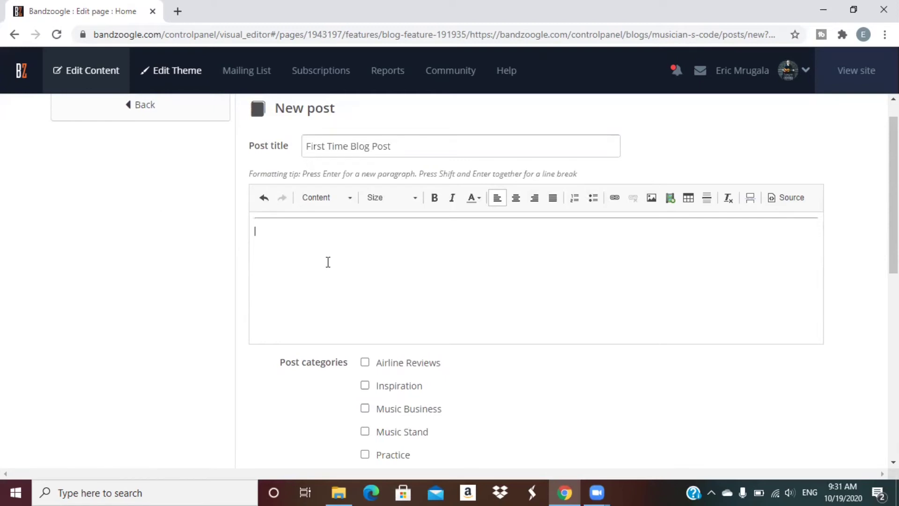
Review the new post's category, podcast and thumbnail image options, and go back to the Home page without saving the post
scroll(328, 262, down, 4)
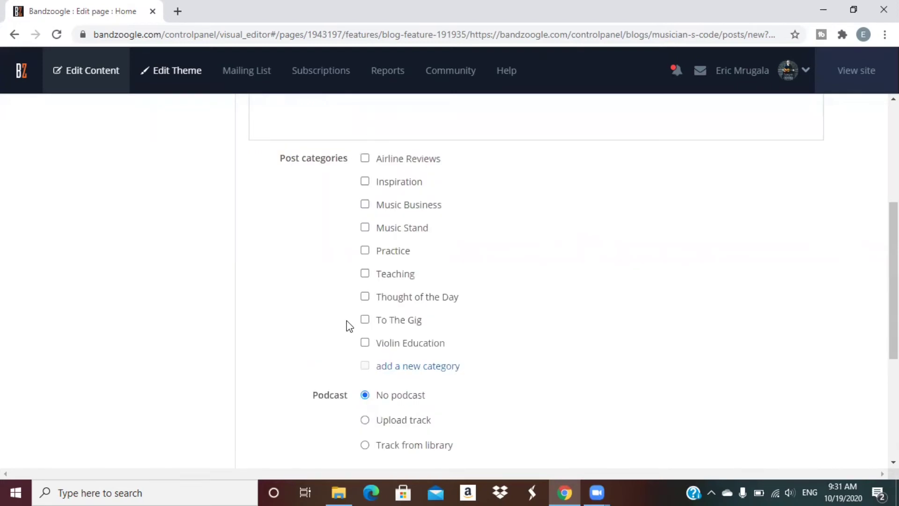
scroll(349, 326, down, 1)
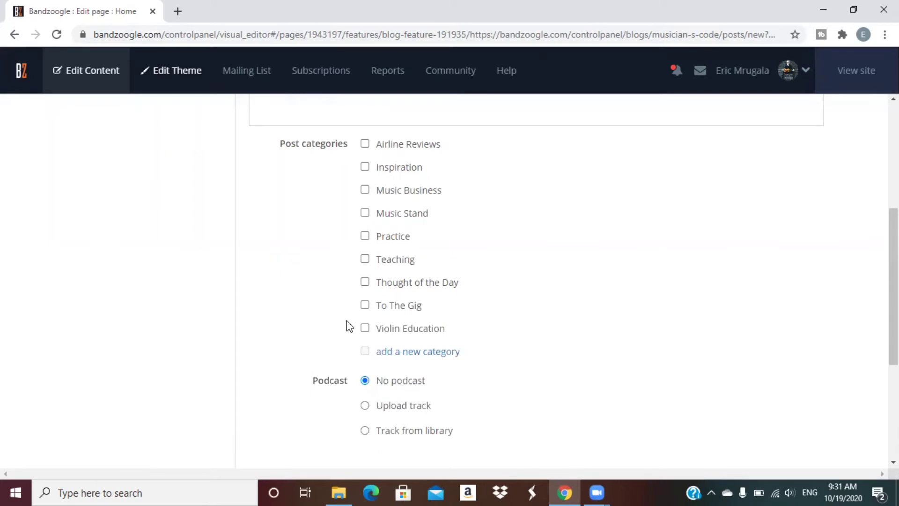
scroll(349, 326, down, 1)
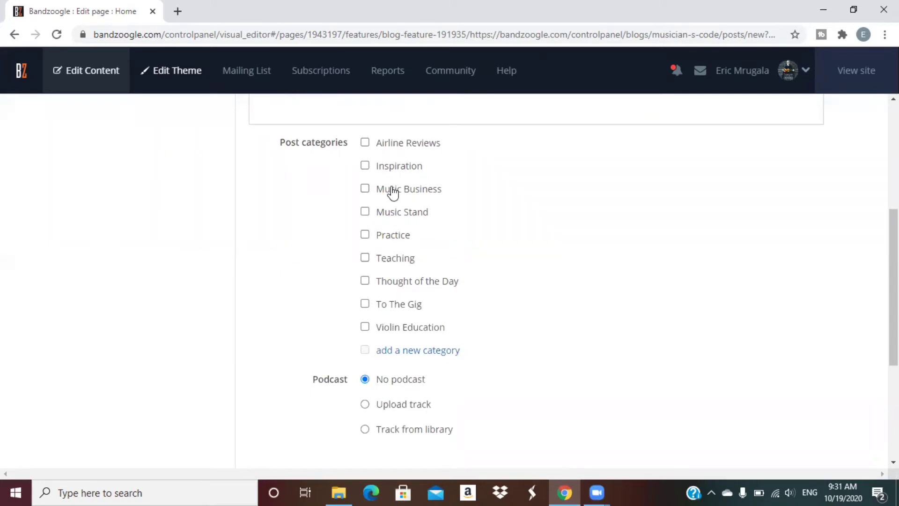
scroll(384, 211, down, 2)
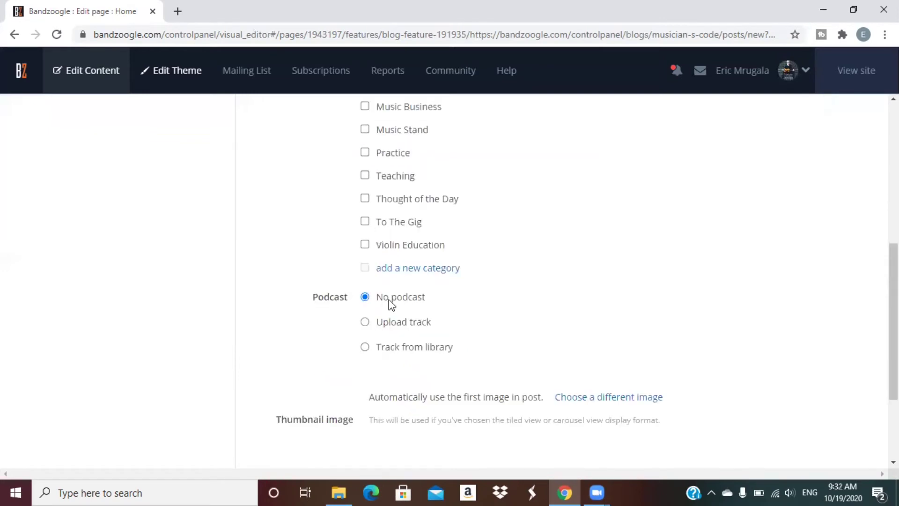
scroll(445, 349, down, 1)
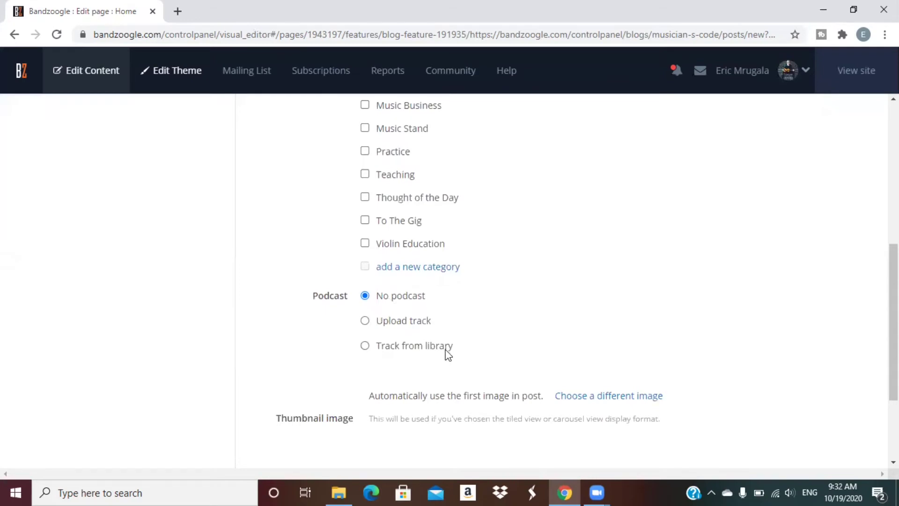
scroll(446, 353, down, 1)
scroll(186, 209, up, 10)
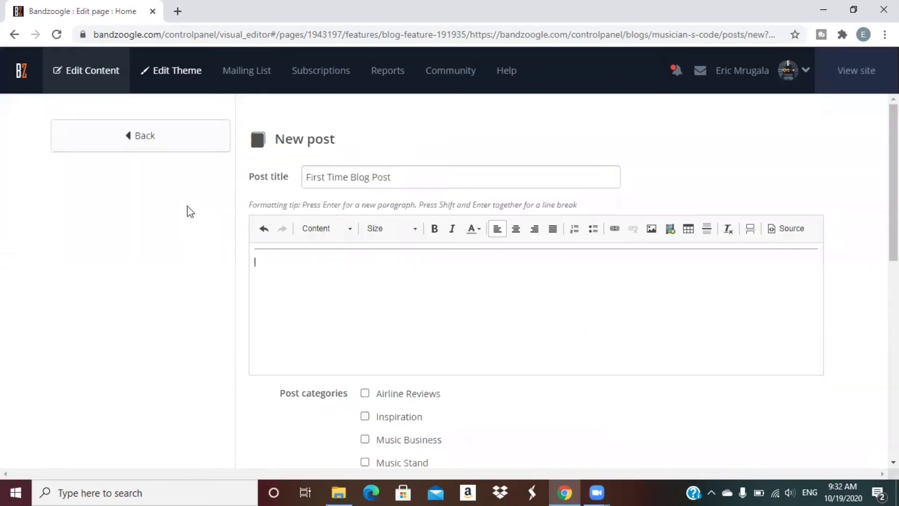
click(144, 152)
click(143, 146)
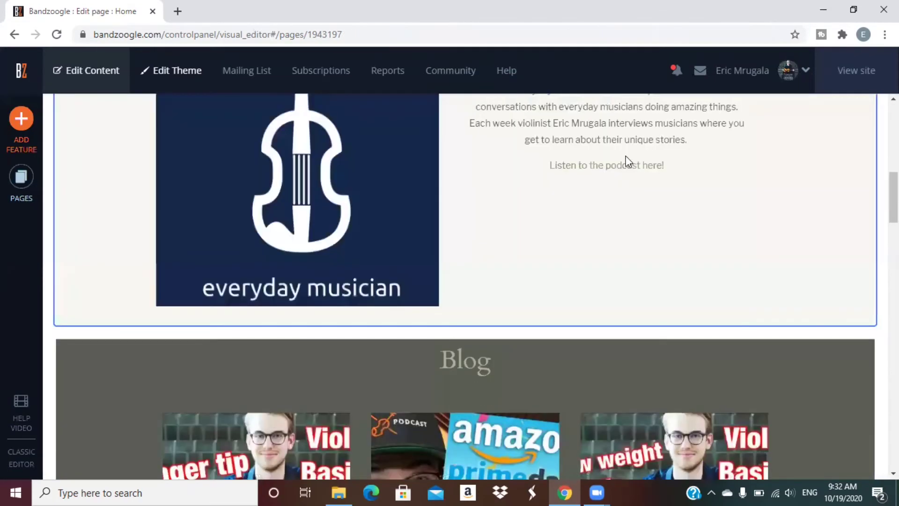
View the image and text settings of the Home page's Everyday Musician Podcast section and cancel without changes
scroll(618, 222, up, 2)
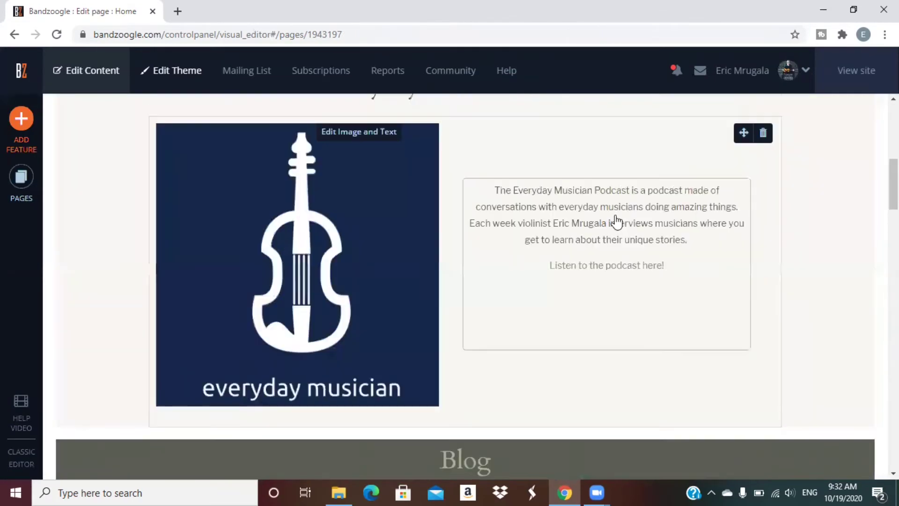
click(616, 221)
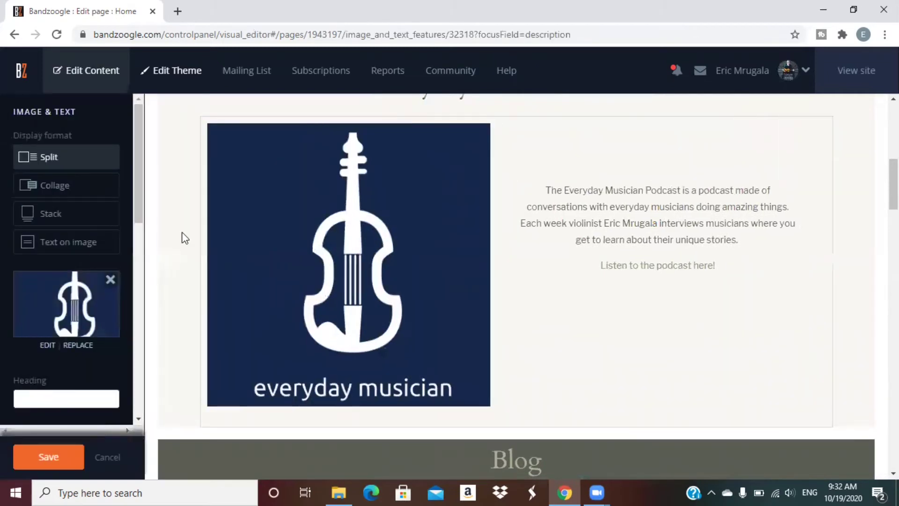
click(108, 456)
Open the site's Podcast page in the content editor
scroll(327, 304, up, 4)
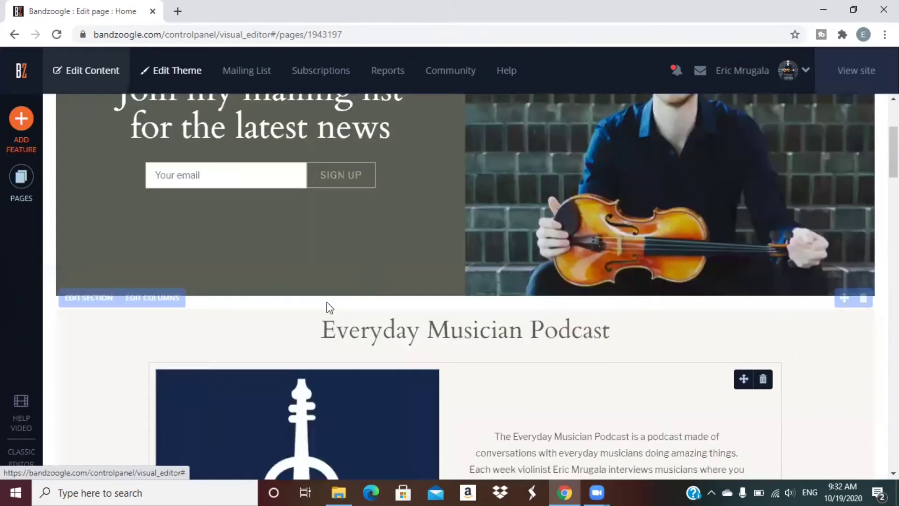
scroll(674, 111, up, 3)
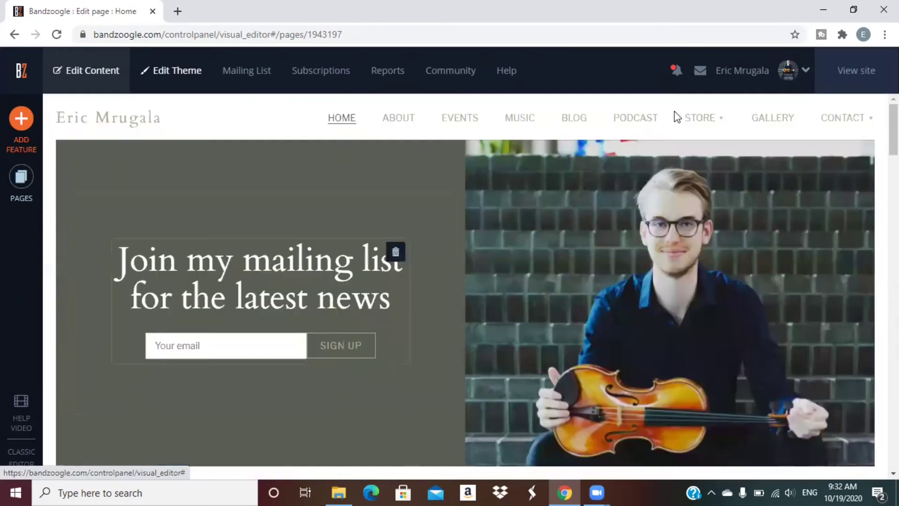
click(643, 118)
click(643, 117)
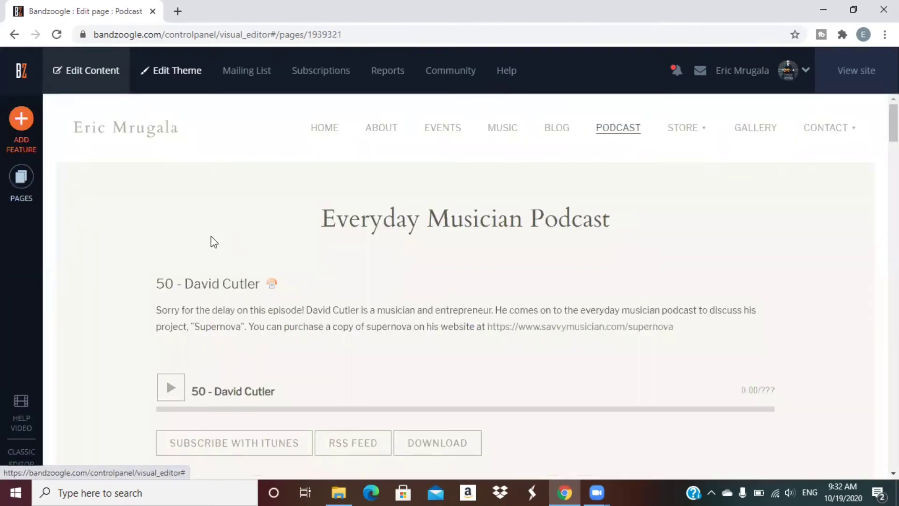
Examine the Podcast page's episode entries, including their descriptions, audio players, subscribe, RSS feed and download options
scroll(210, 236, down, 8)
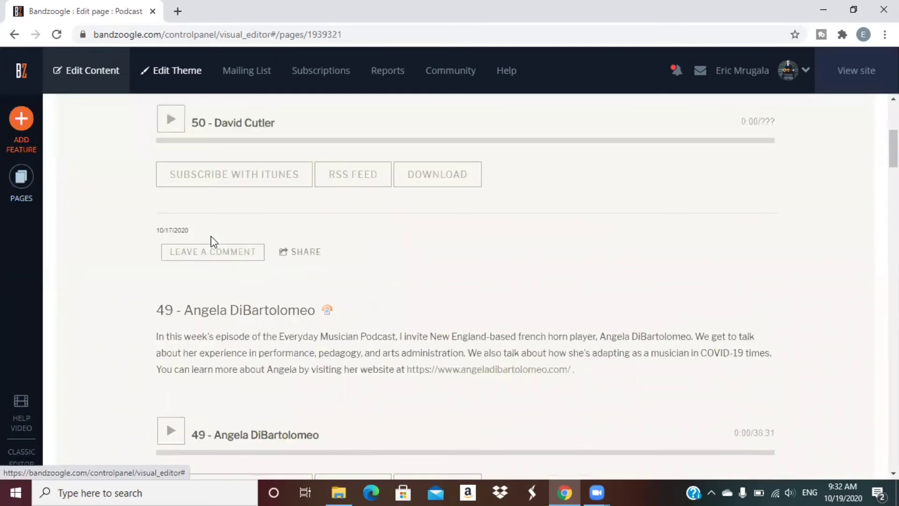
scroll(211, 237, down, 1)
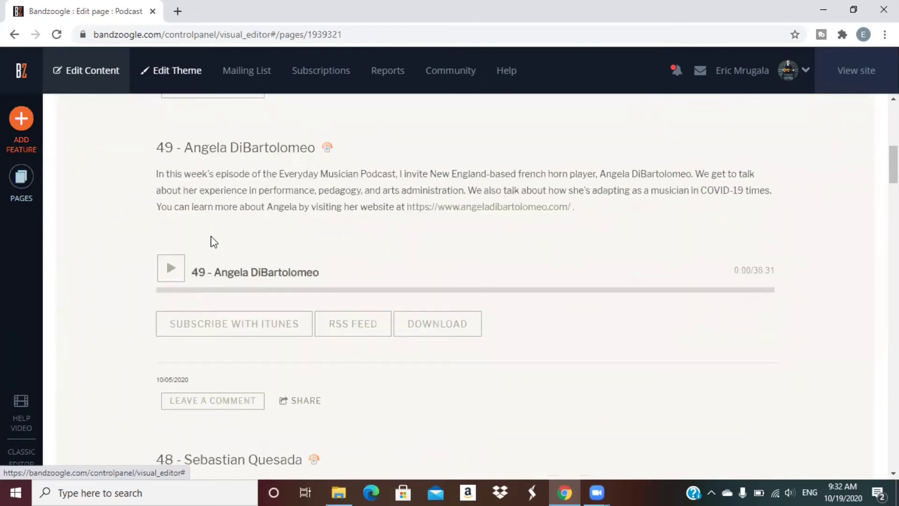
scroll(210, 237, down, 7)
scroll(210, 237, up, 4)
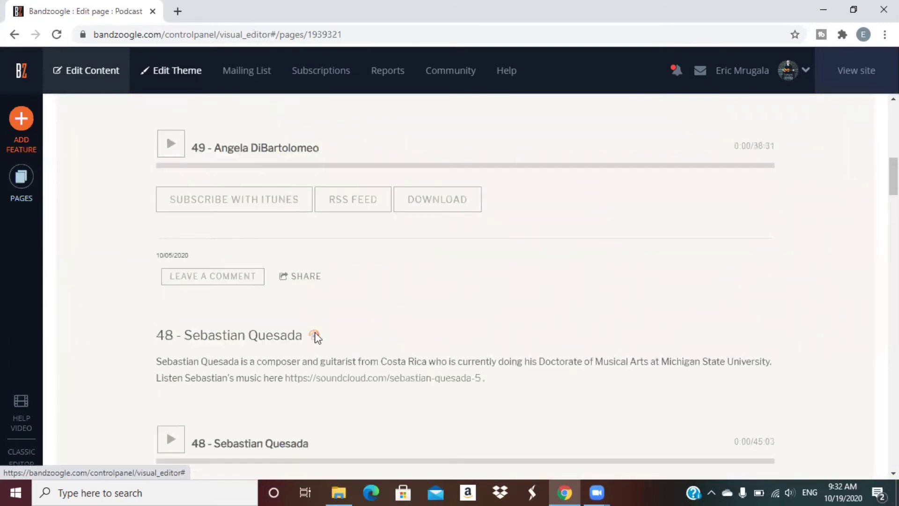
scroll(328, 333, up, 10)
scroll(373, 287, down, 1)
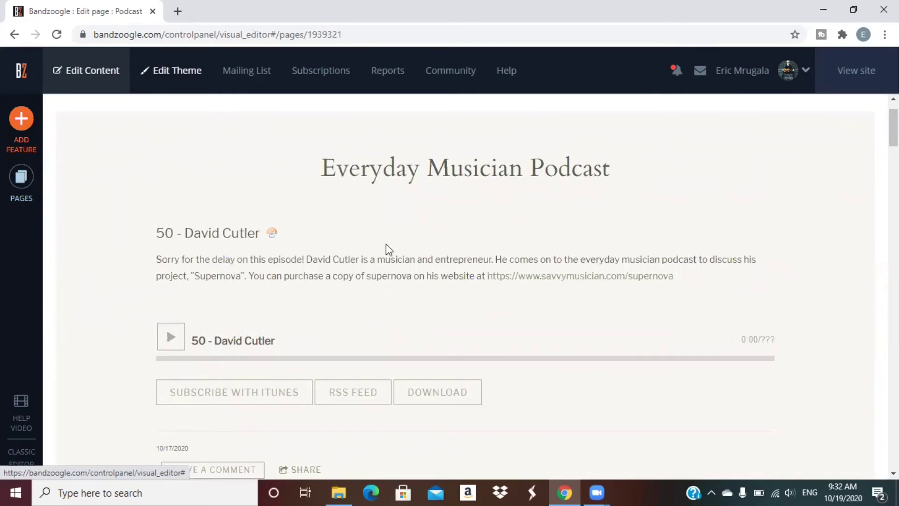
scroll(276, 311, up, 1)
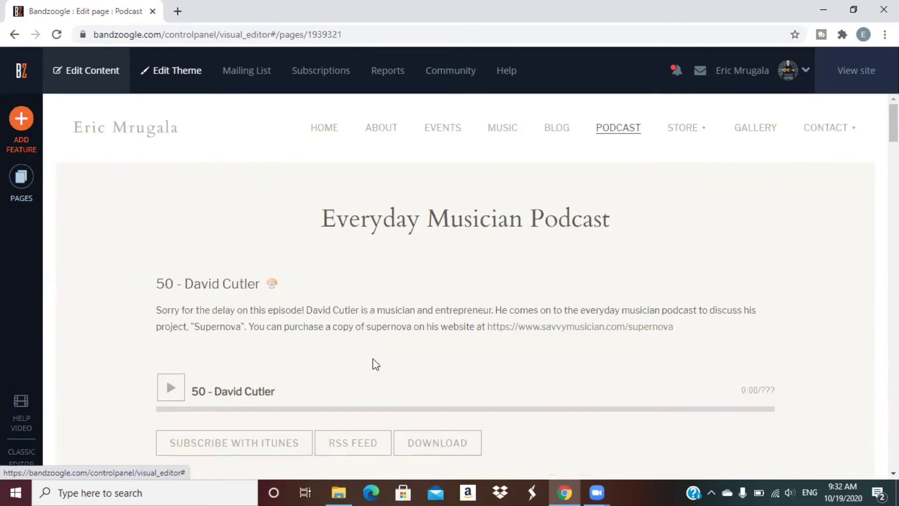
scroll(524, 258, down, 2)
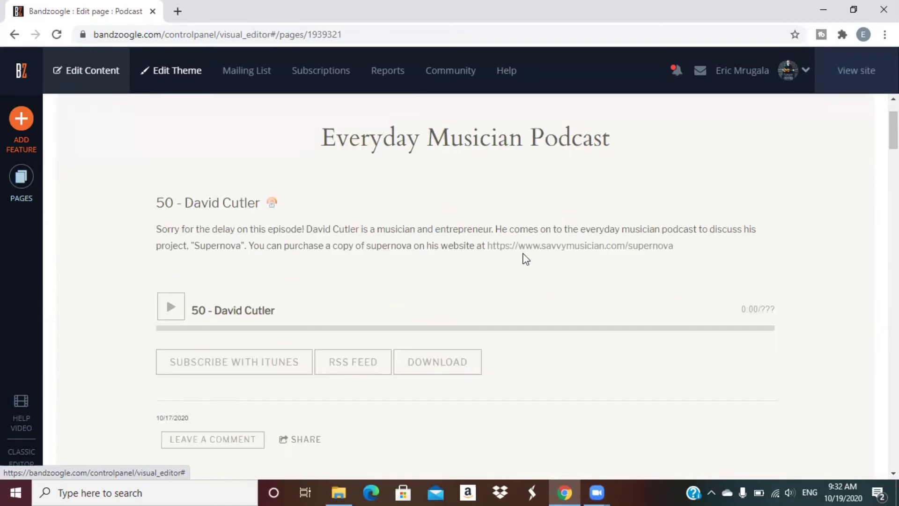
scroll(525, 259, down, 1)
scroll(524, 258, down, 1)
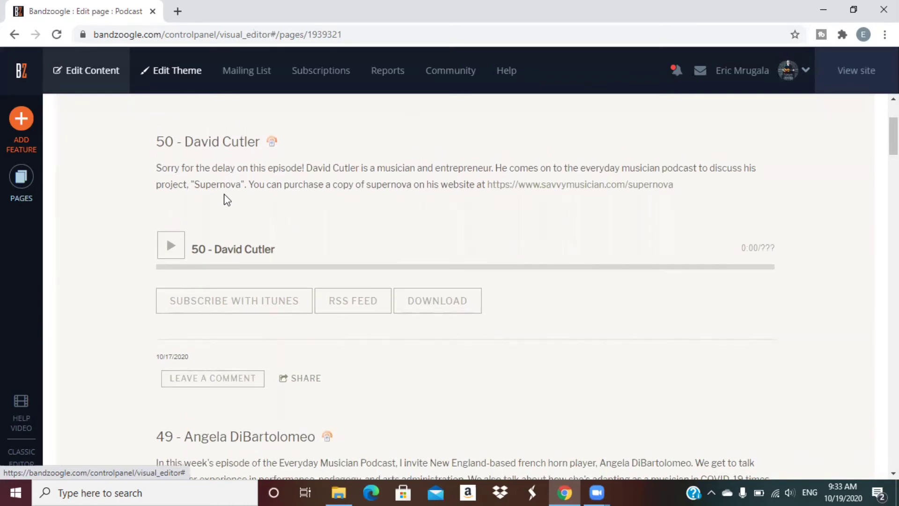
Open the site's Store page in the content editor
scroll(226, 200, up, 1)
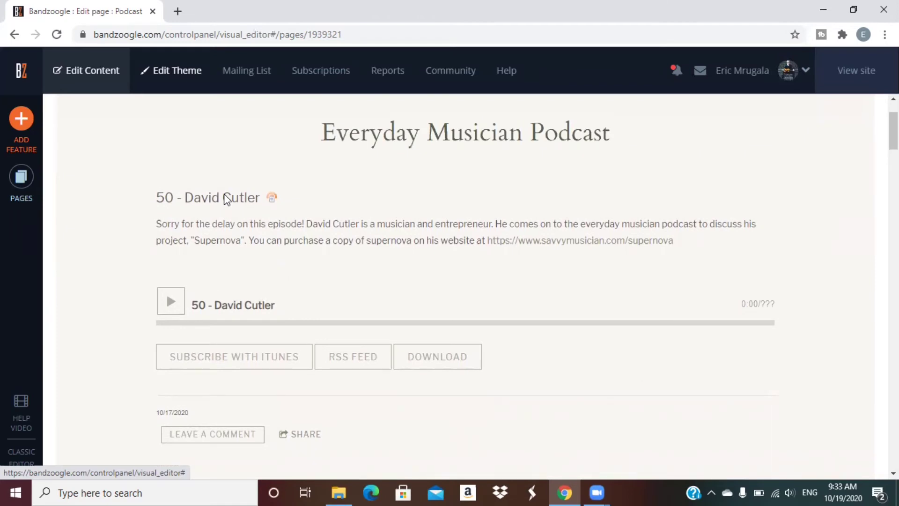
scroll(226, 200, up, 1)
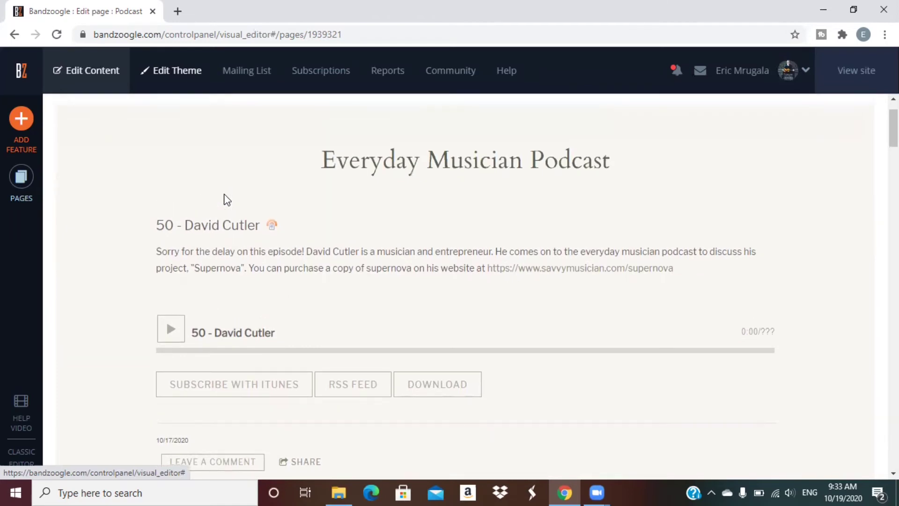
scroll(227, 200, up, 2)
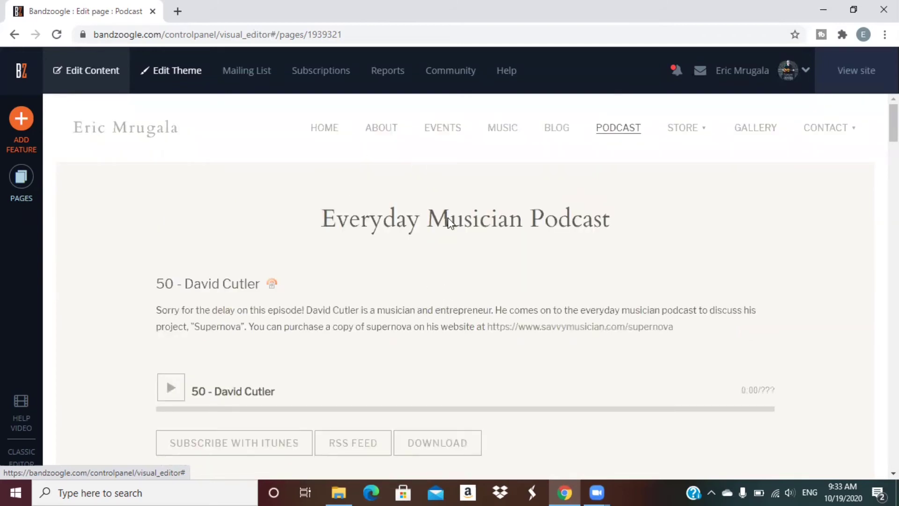
click(694, 133)
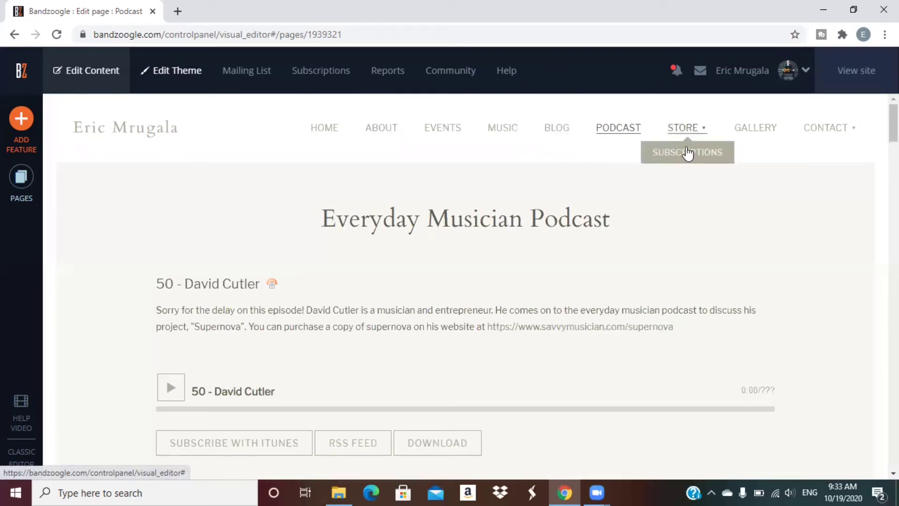
click(687, 125)
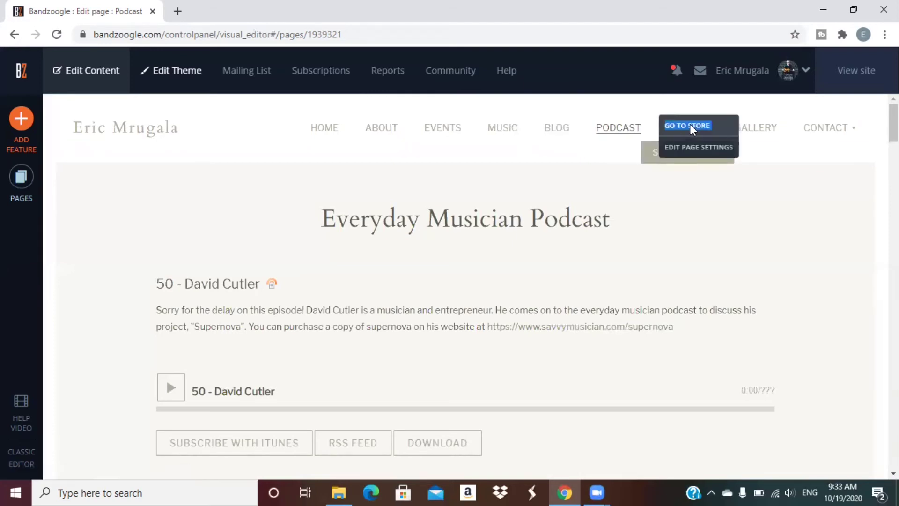
click(689, 124)
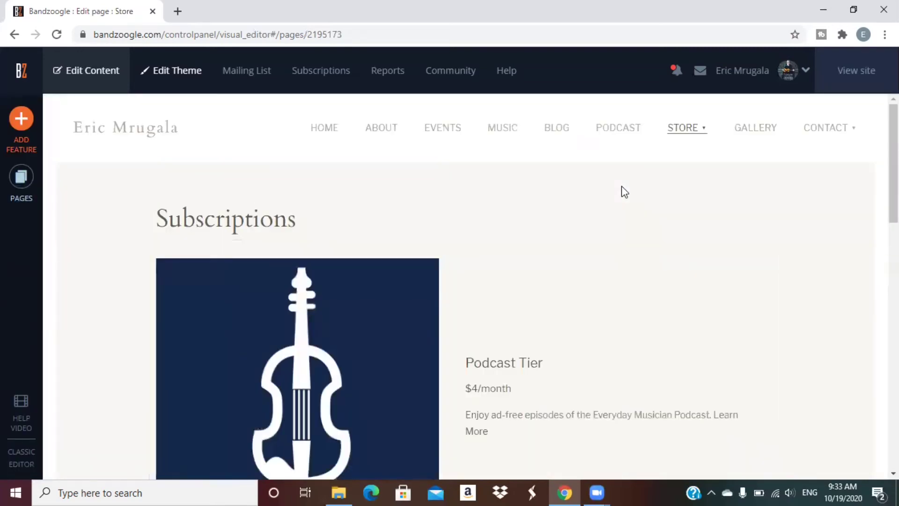
Examine the Store page's Subscriptions and Merchandise sections, including the offered tier, products and prices
scroll(625, 192, down, 8)
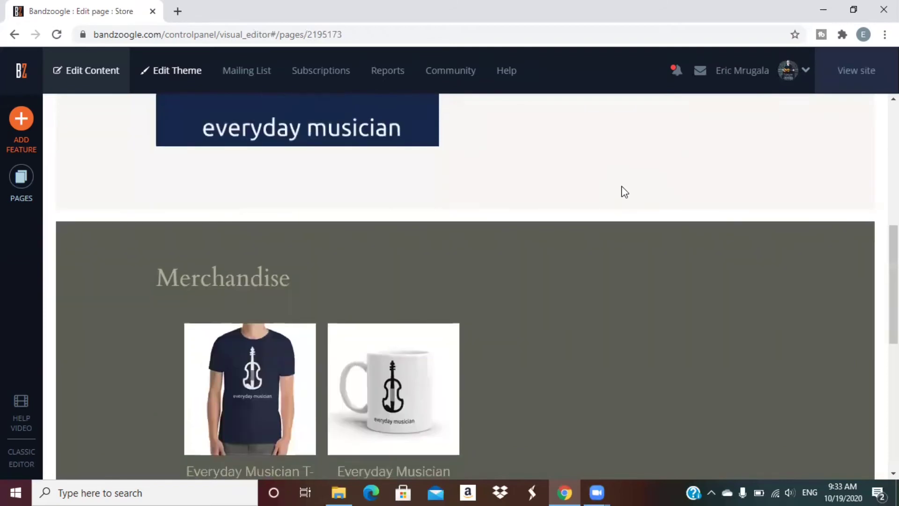
scroll(625, 192, down, 3)
scroll(622, 186, down, 3)
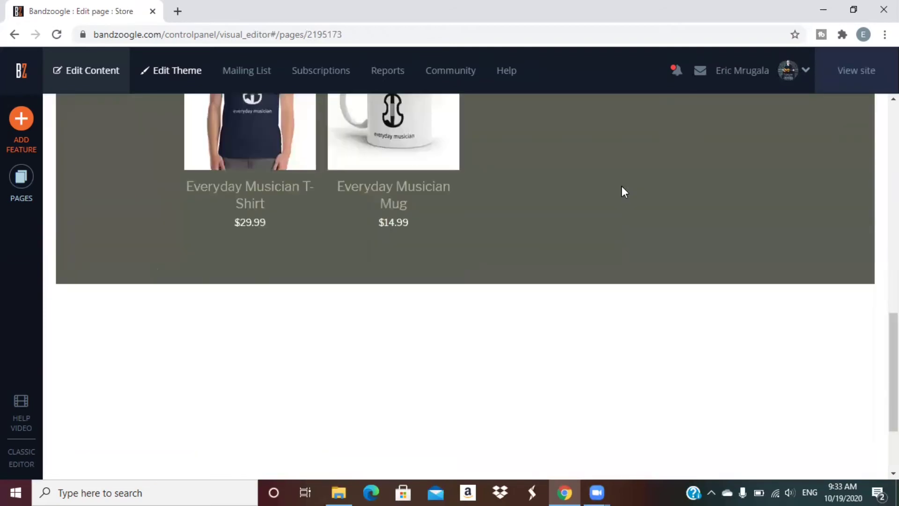
scroll(622, 186, up, 5)
scroll(623, 189, up, 3)
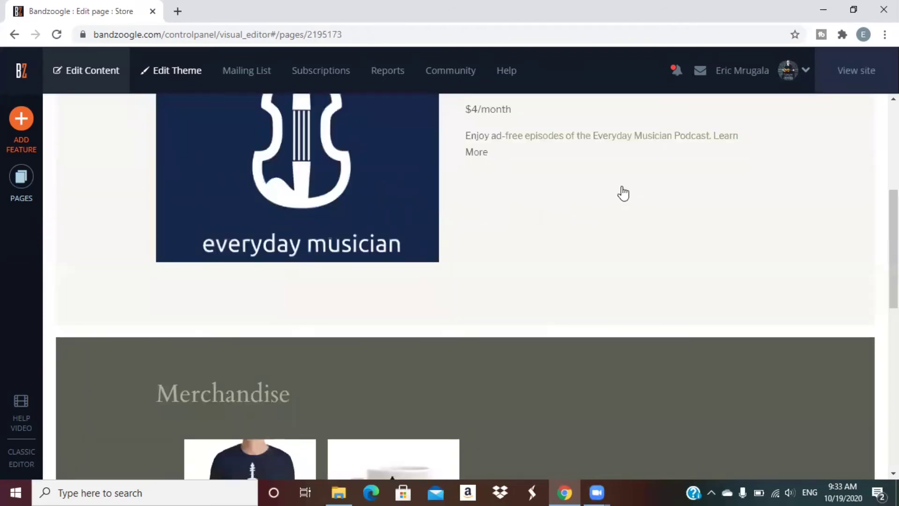
scroll(622, 192, up, 2)
scroll(608, 187, up, 1)
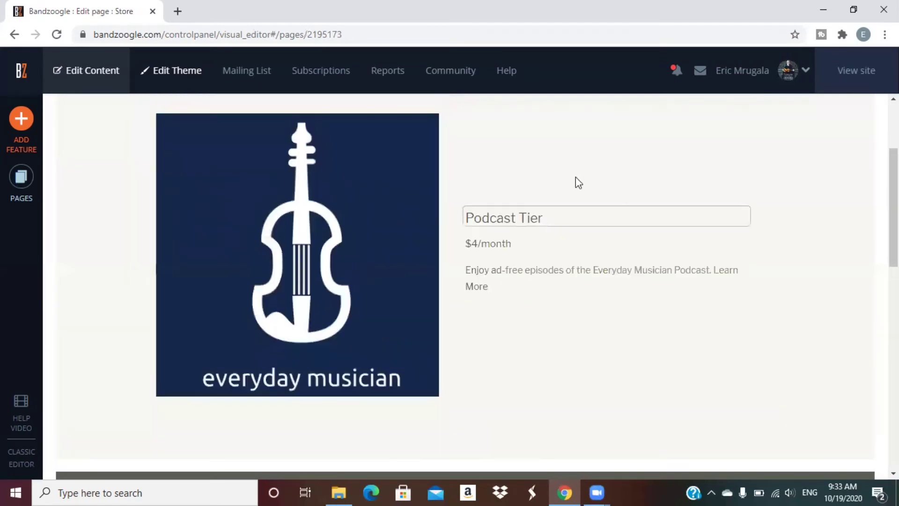
scroll(568, 181, up, 1)
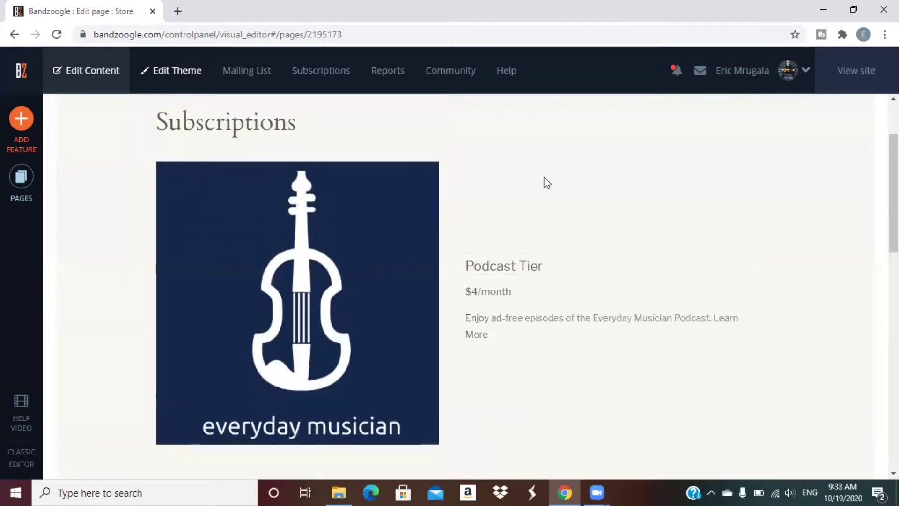
View the subscription content management page, and return to the content editor to look over the upper part of the Home page
click(328, 75)
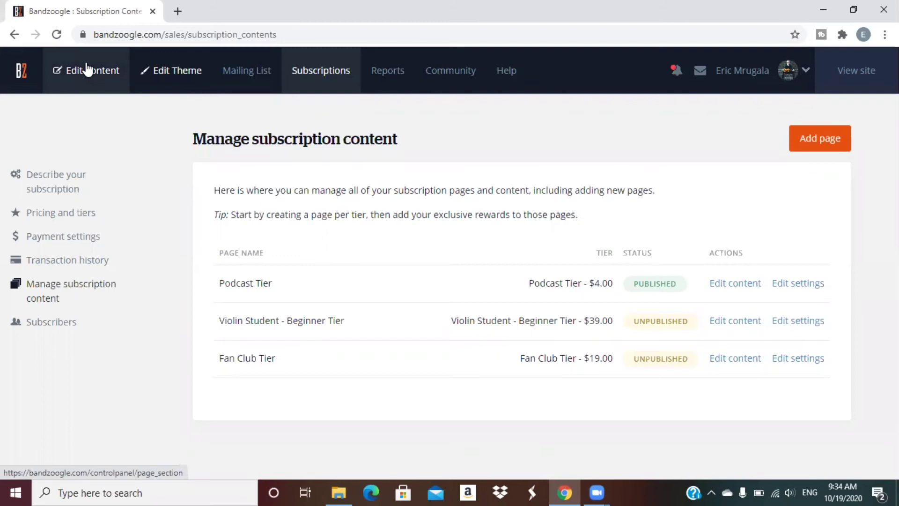
click(63, 73)
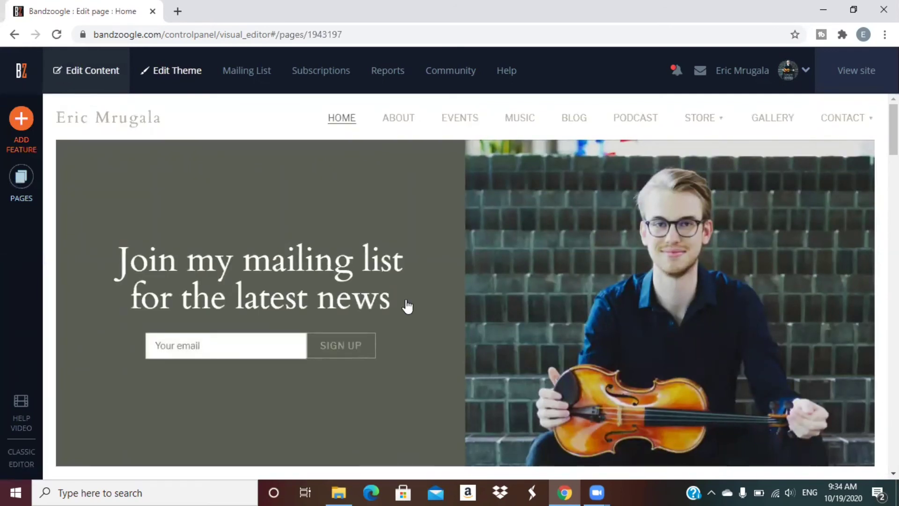
scroll(483, 274, down, 4)
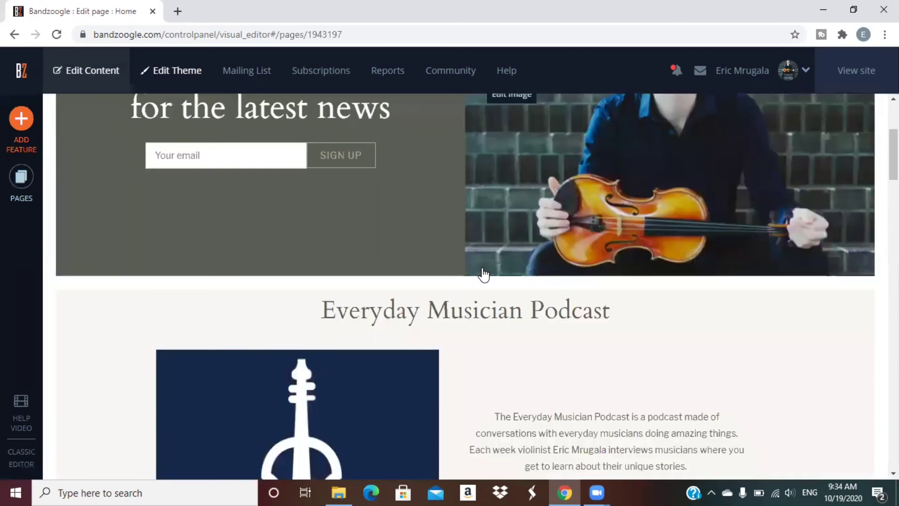
scroll(484, 273, up, 3)
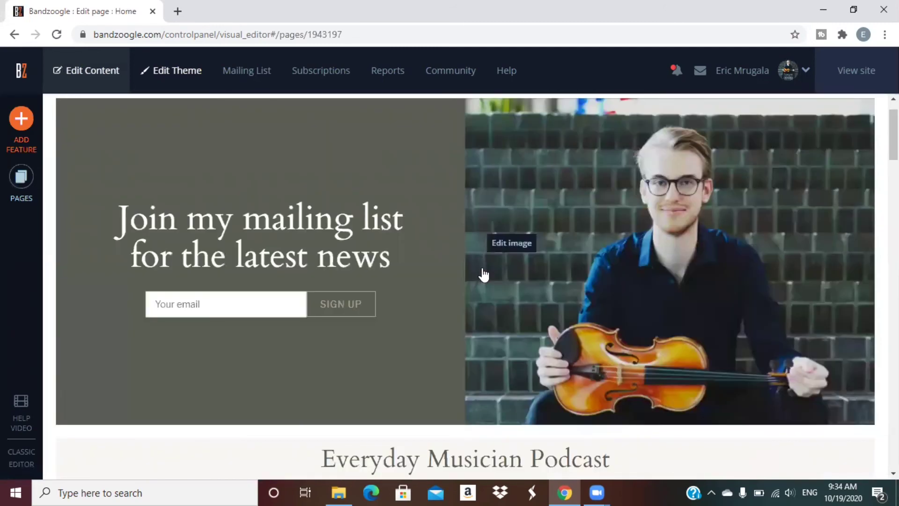
scroll(413, 134, up, 1)
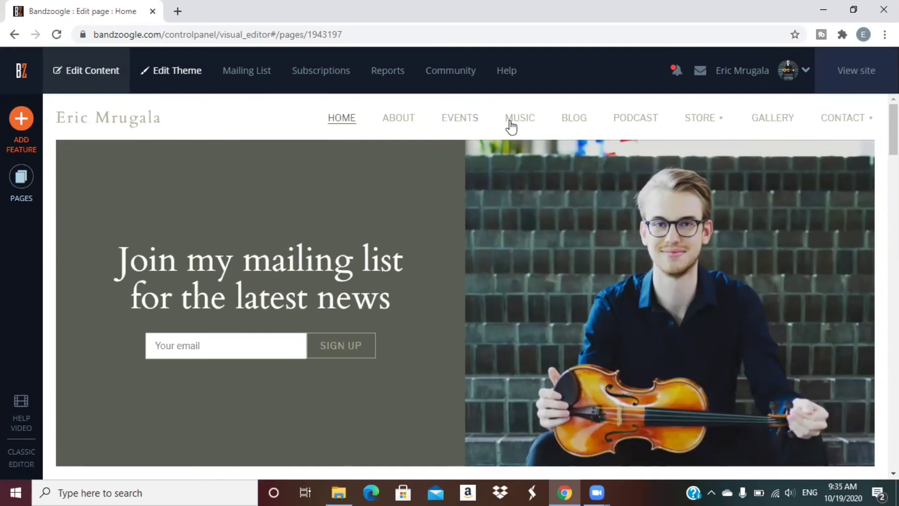
Review the calendar of previous events on the site's Events page and go back to the Home page
click(460, 119)
click(458, 116)
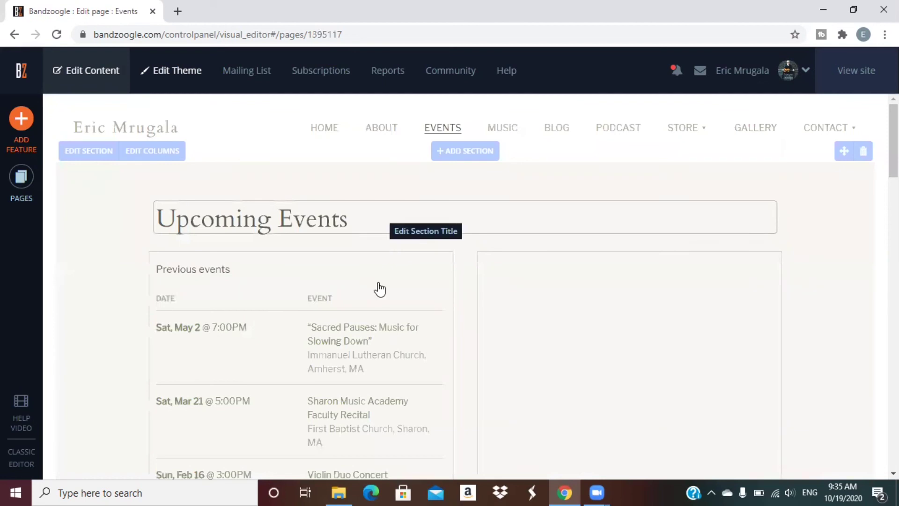
scroll(380, 288, down, 3)
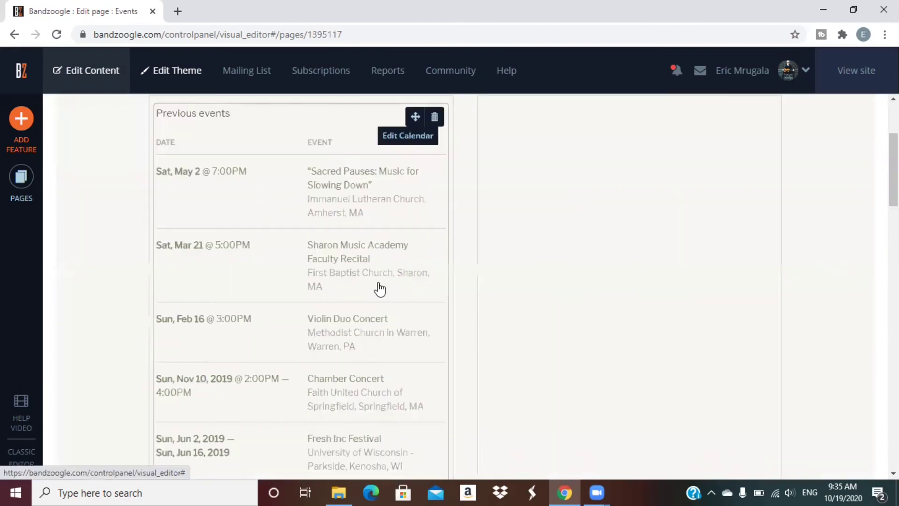
scroll(379, 289, down, 1)
scroll(380, 289, down, 1)
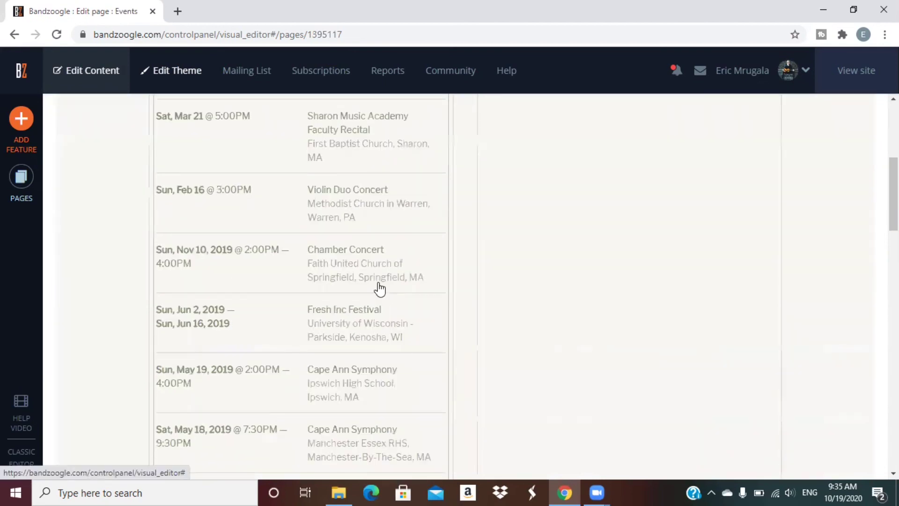
scroll(380, 289, down, 1)
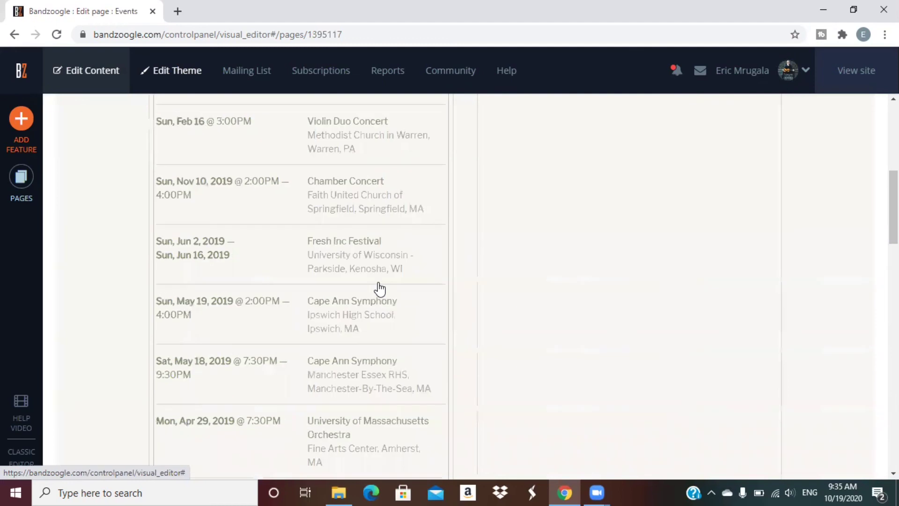
scroll(378, 288, down, 3)
scroll(322, 128, up, 8)
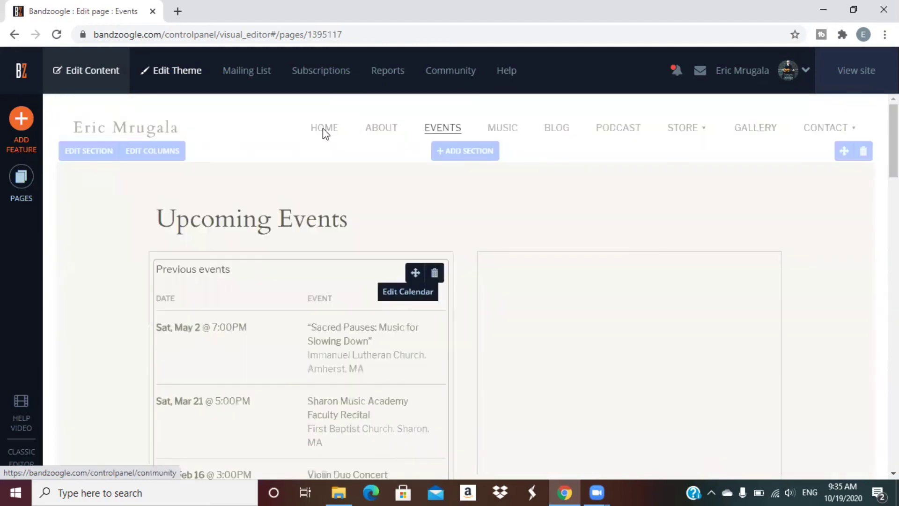
click(323, 131)
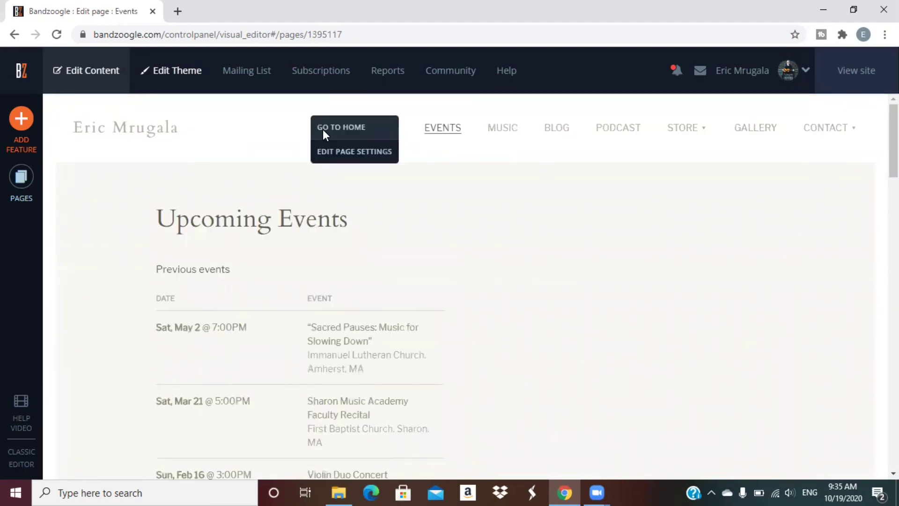
click(322, 131)
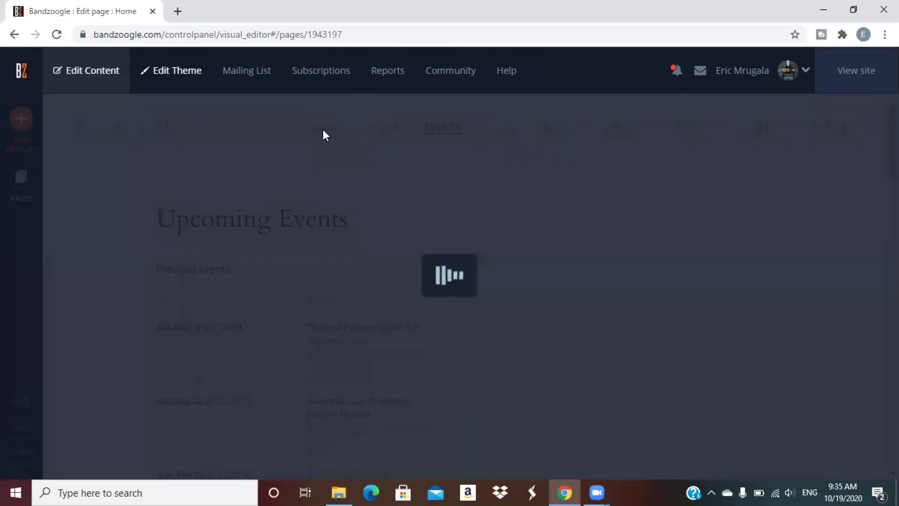